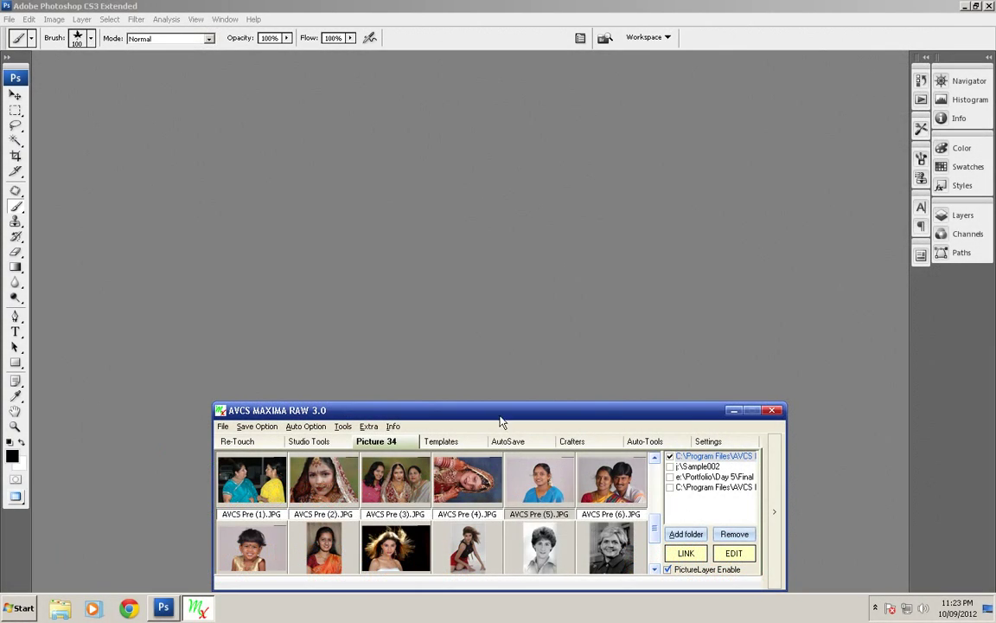
Load AVCS Pre (5).JPG from the AVCS Maxima RAW Picture 34 library and nudge the plugin window left
click(548, 498)
drag(513, 419, 507, 418)
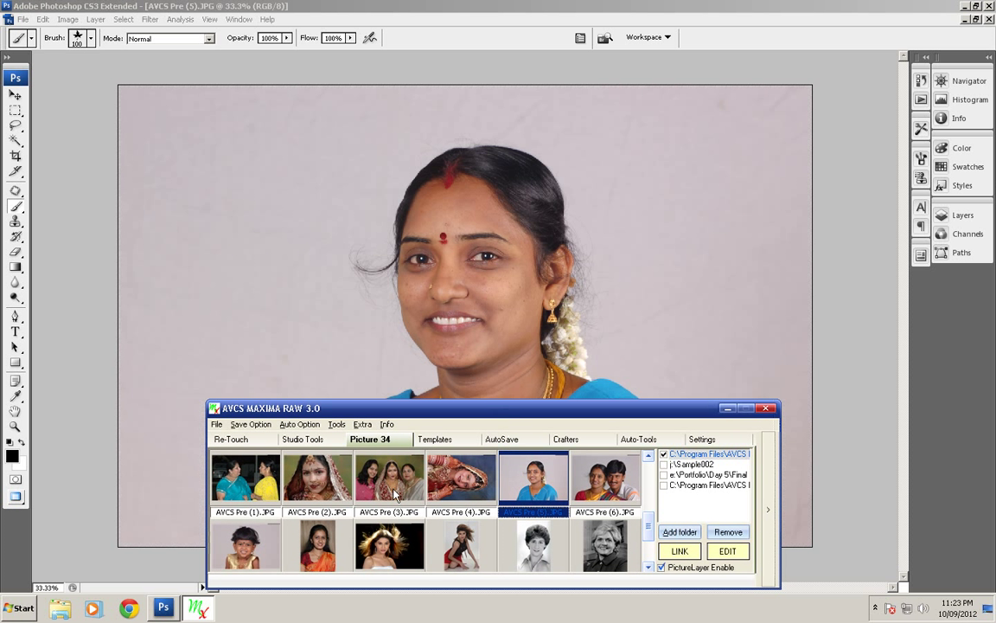
Choose the Re-Touch Spotting tool with a soft 68 px brush at 0% hardness
click(234, 439)
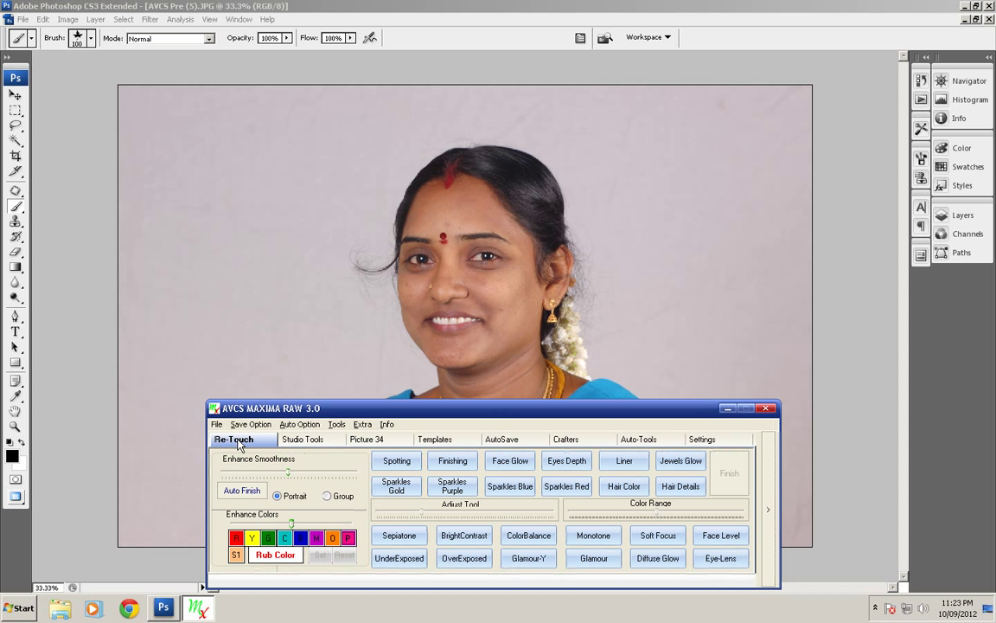
click(397, 461)
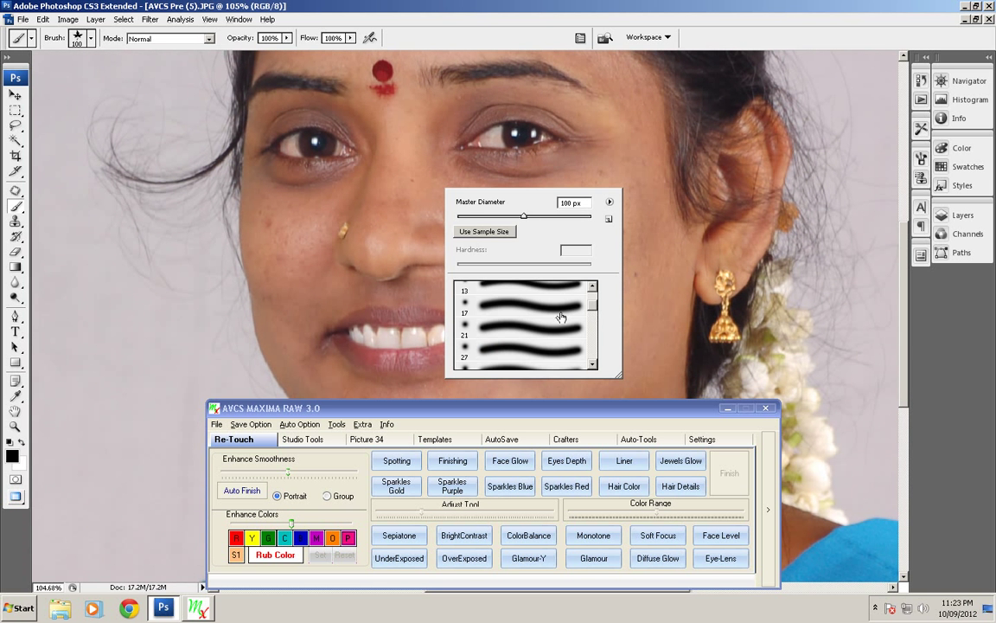
click(560, 315)
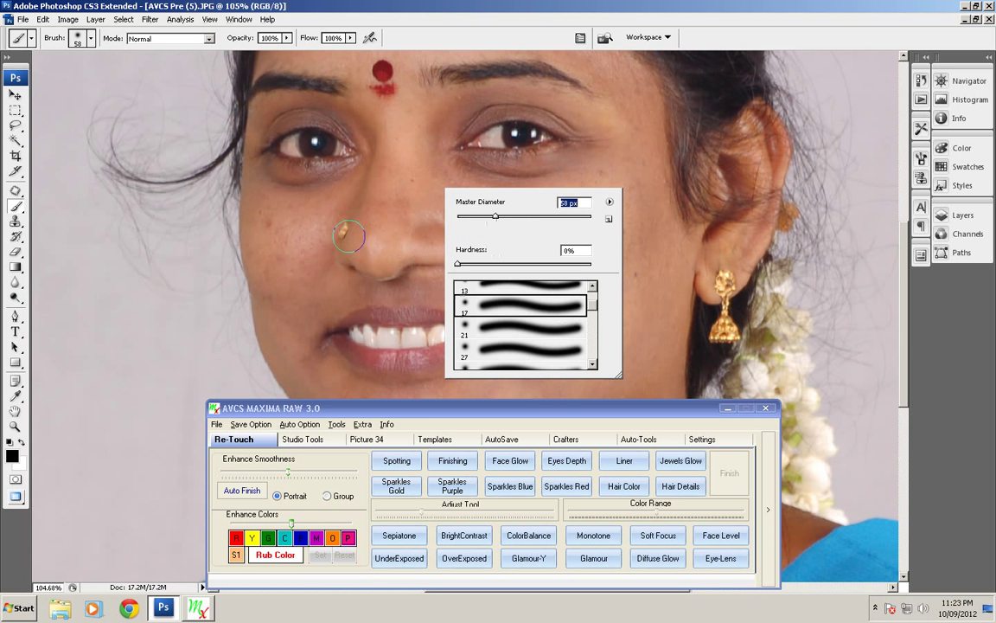
click(467, 6)
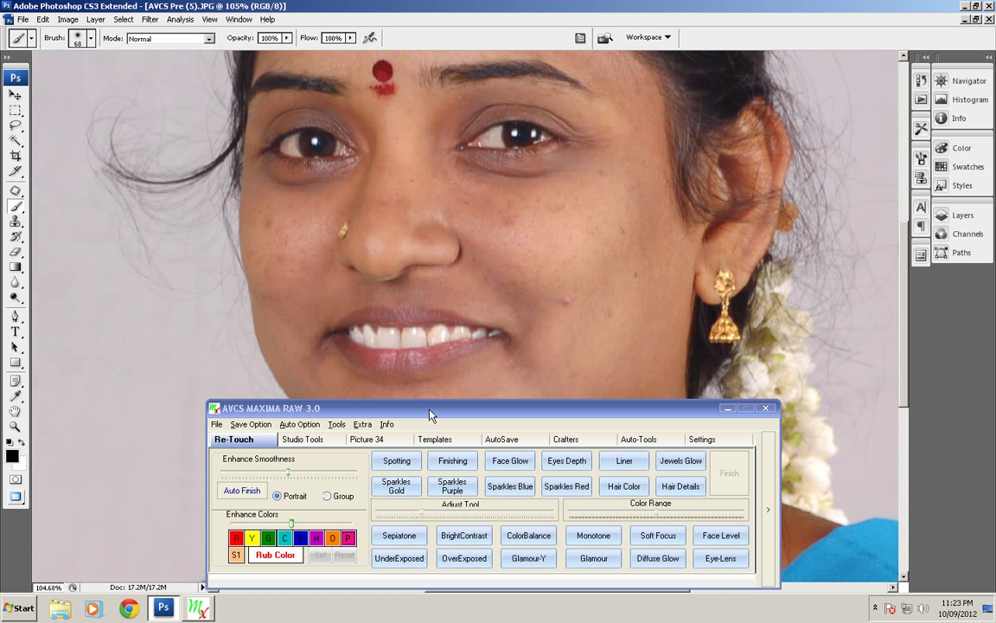
Start a Spotting layer mask at 40% opacity with a 70 px brush
click(407, 465)
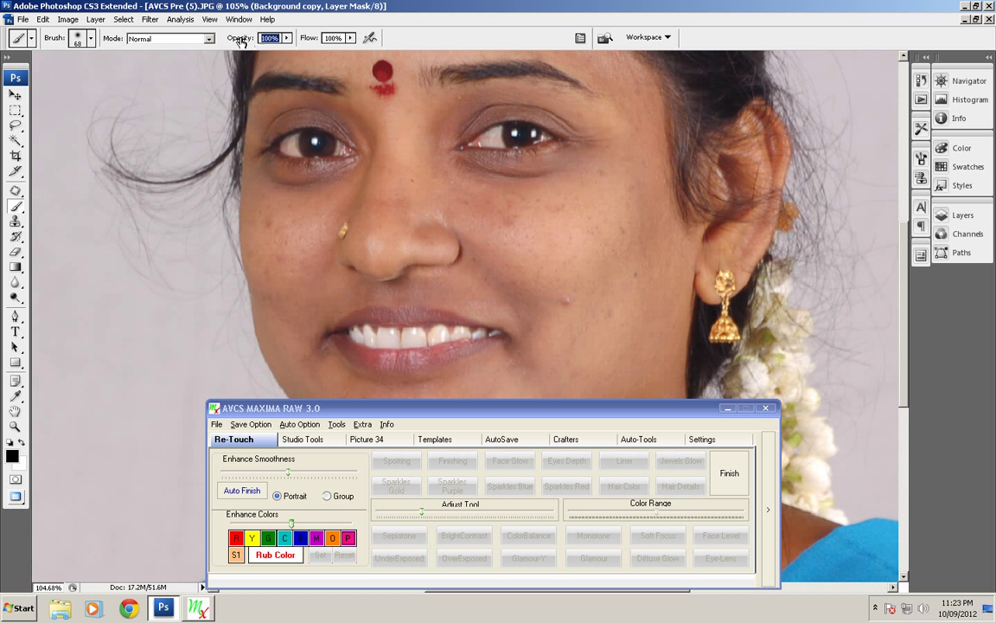
text(40)
key(Return)
key(bracketright)
Brush the spotting correction under the eye, across both cheeks and beside the nose
mouse_move(438, 144)
mouse_down()
mouse_move(616, 183)
mouse_move(613, 315)
mouse_move(573, 314)
mouse_move(564, 295)
mouse_move(539, 294)
mouse_move(495, 222)
mouse_up()
drag(571, 215, 562, 278)
mouse_move(408, 213)
mouse_down()
mouse_move(380, 215)
mouse_move(373, 251)
mouse_up()
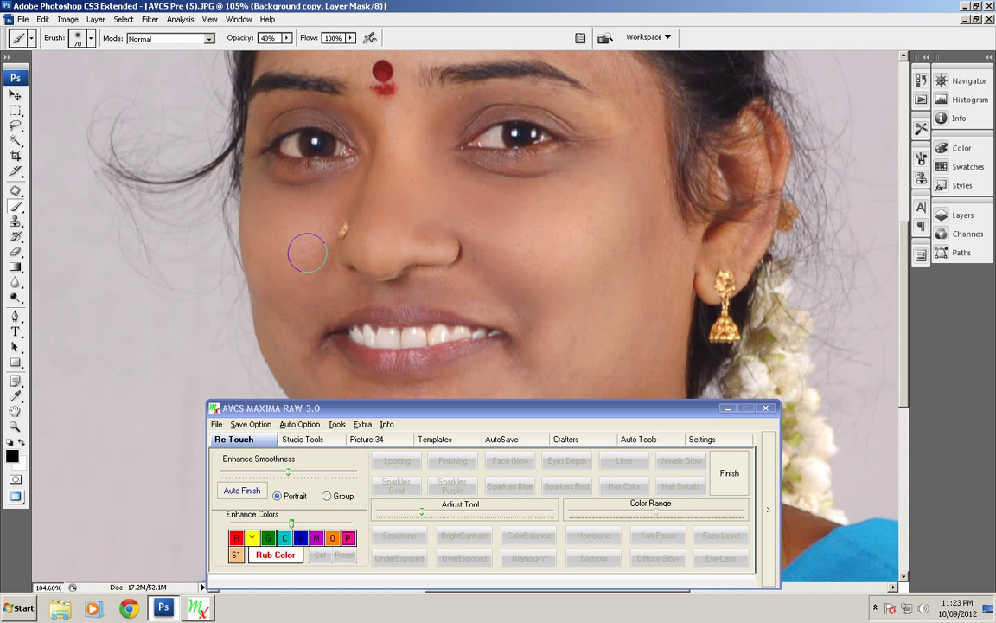
drag(313, 299, 339, 229)
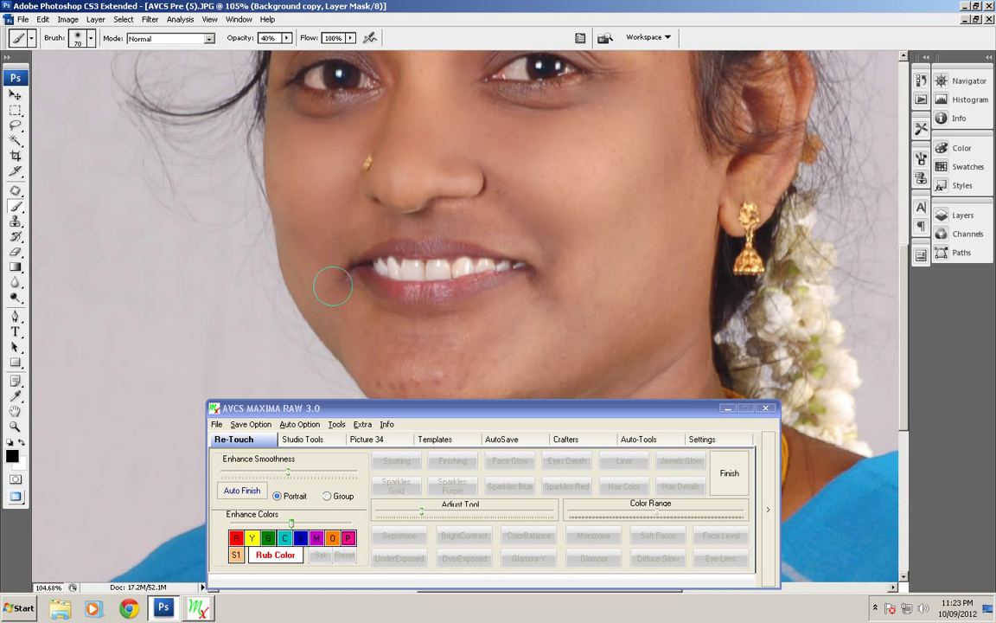
drag(385, 329, 406, 272)
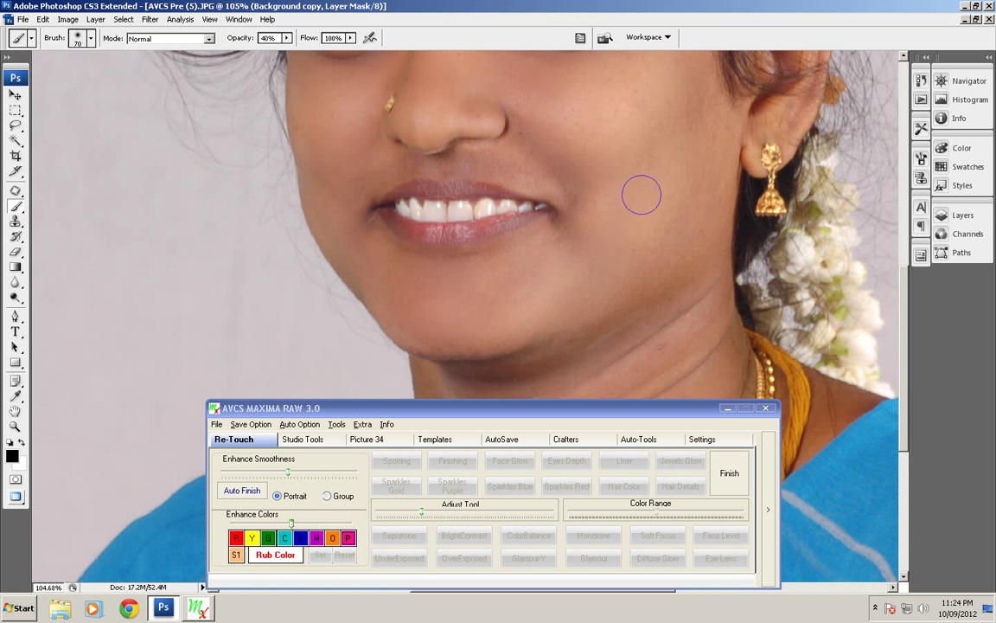
drag(599, 192, 547, 317)
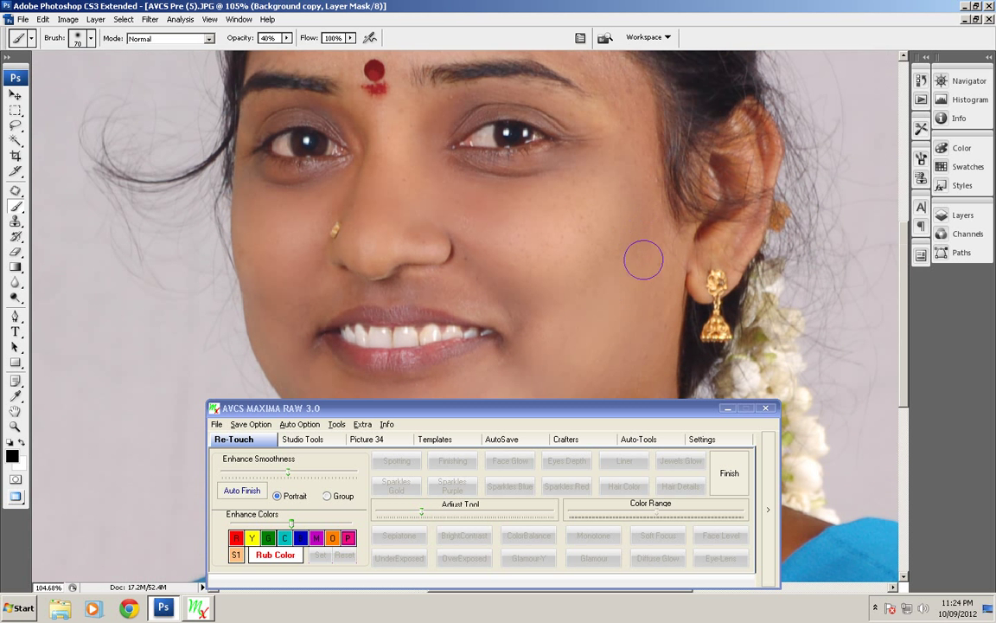
scroll(617, 226, up, 3)
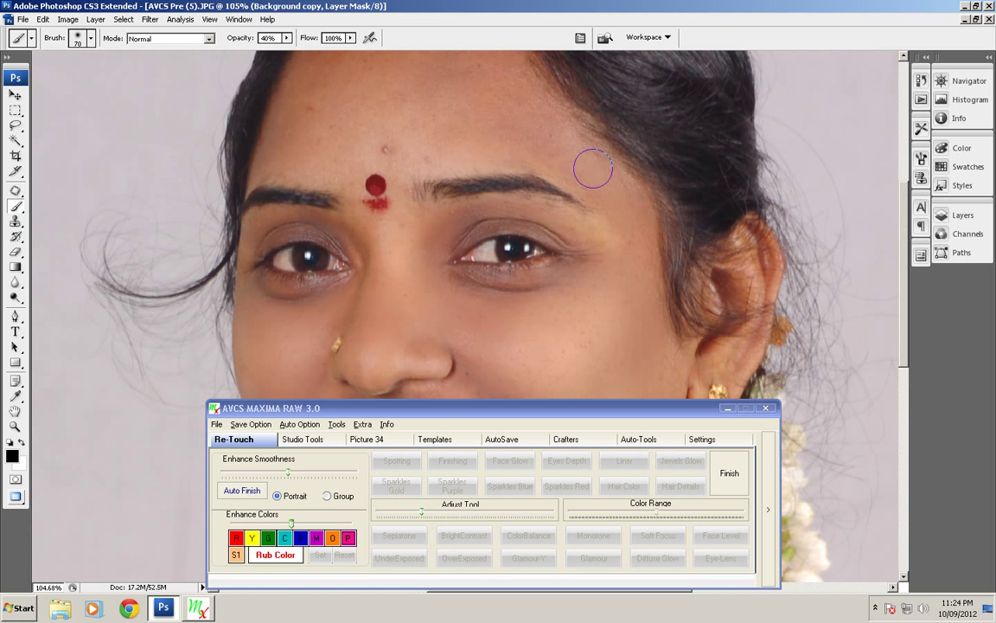
Paint out the small forehead spot above the bindi
drag(530, 117, 567, 199)
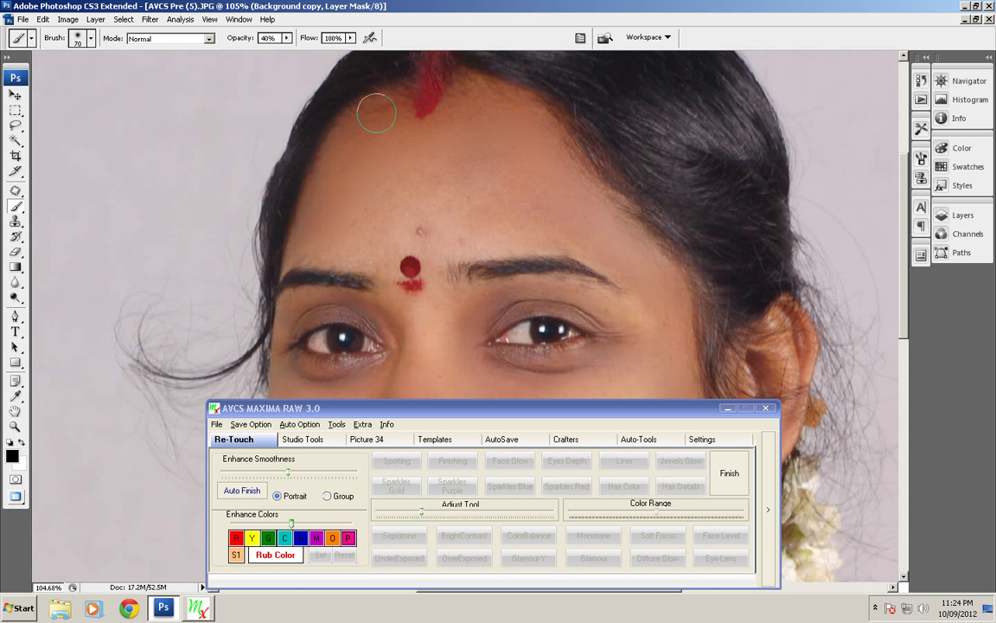
drag(413, 225, 460, 231)
scroll(485, 206, down, 3)
scroll(403, 230, down, 2)
scroll(403, 230, left, 2)
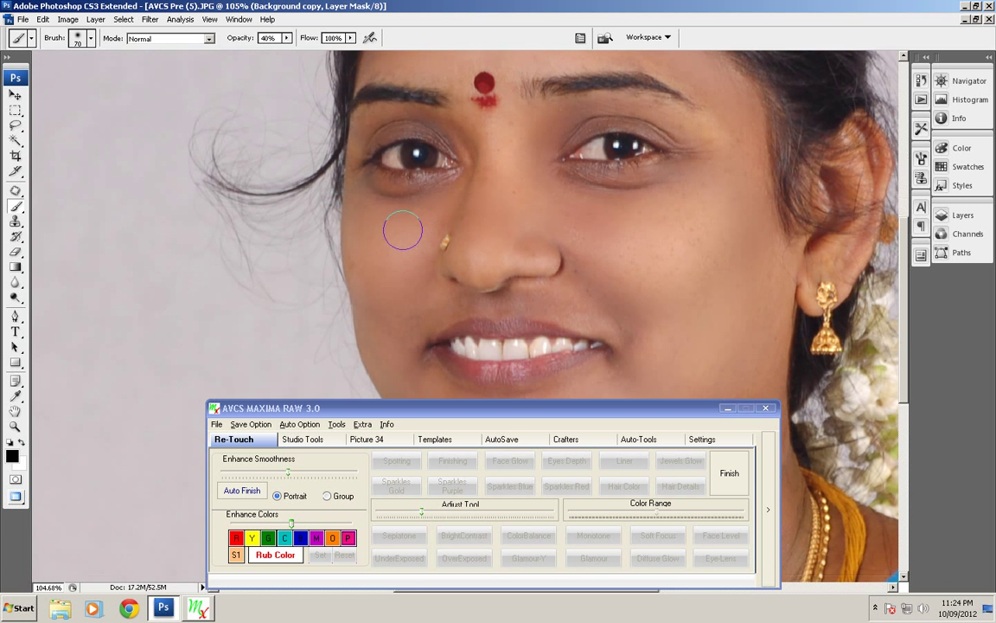
Brush the 40% spotting correction over the mouth, chin, jawline and neck
drag(489, 308, 446, 235)
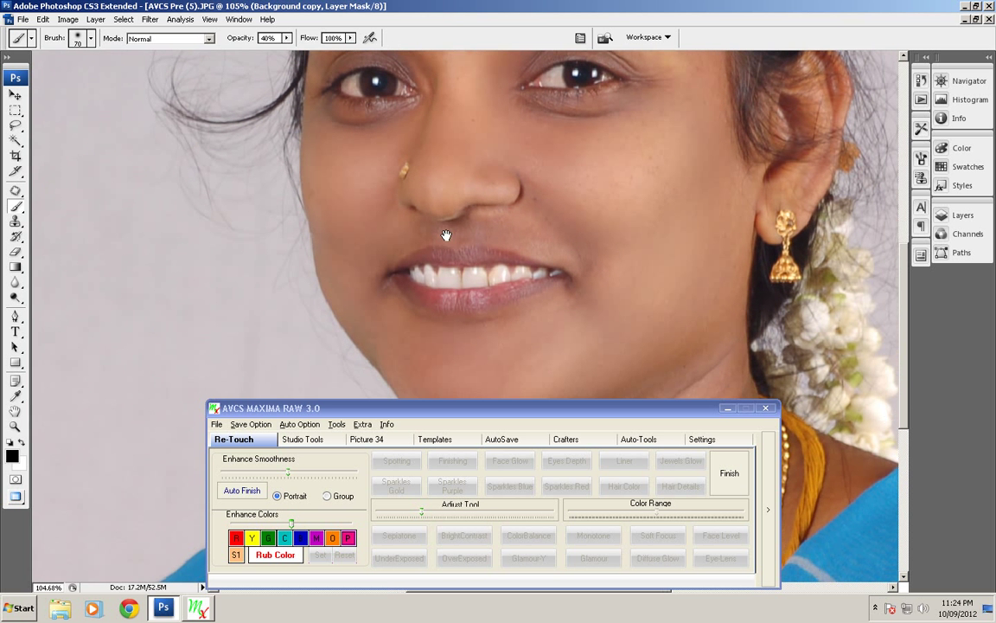
drag(637, 253, 620, 300)
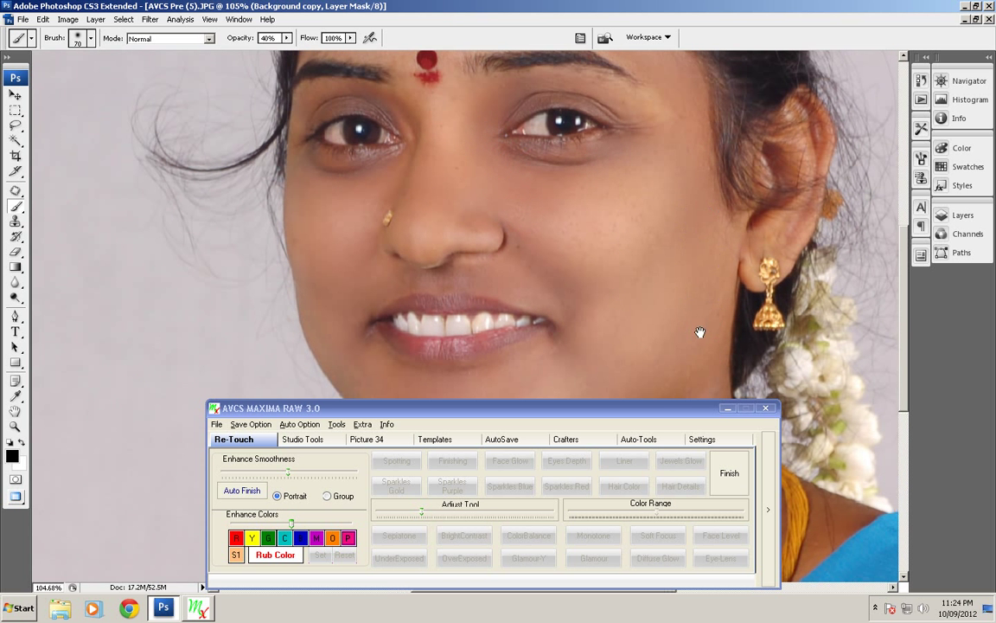
drag(700, 332, 725, 198)
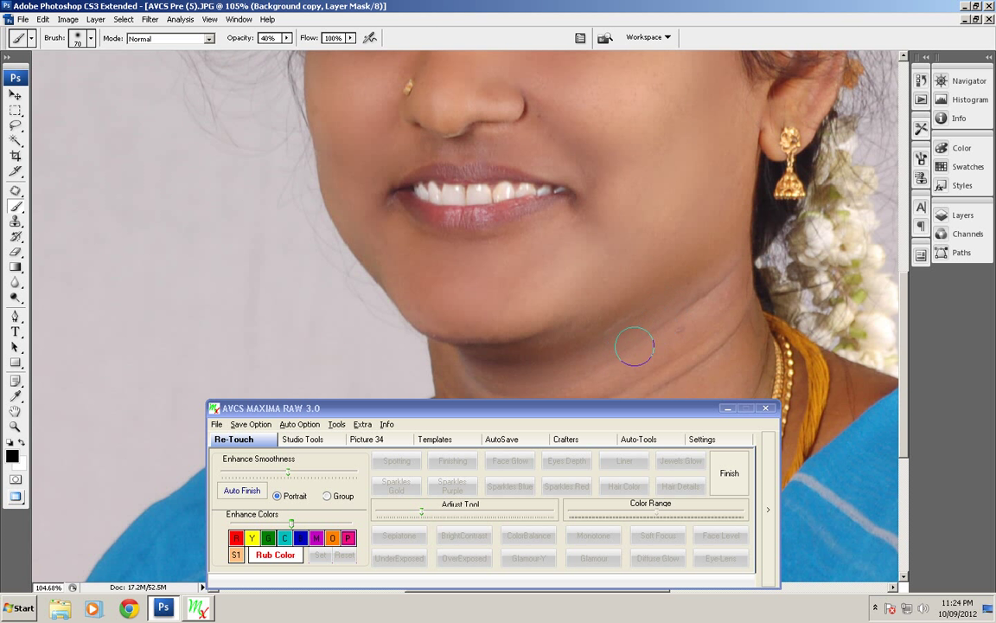
drag(621, 374, 656, 250)
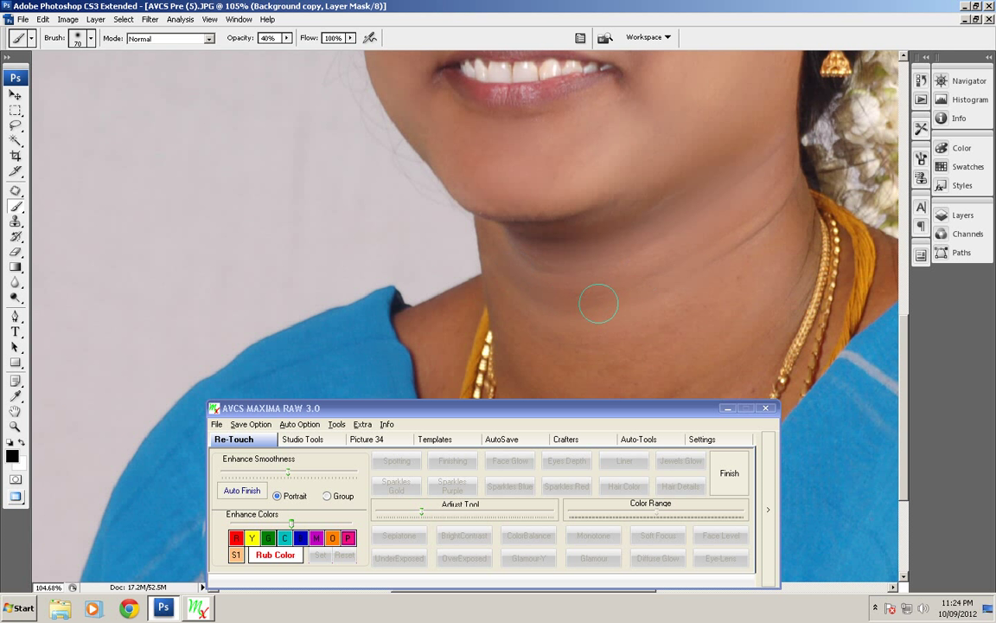
drag(583, 347, 578, 227)
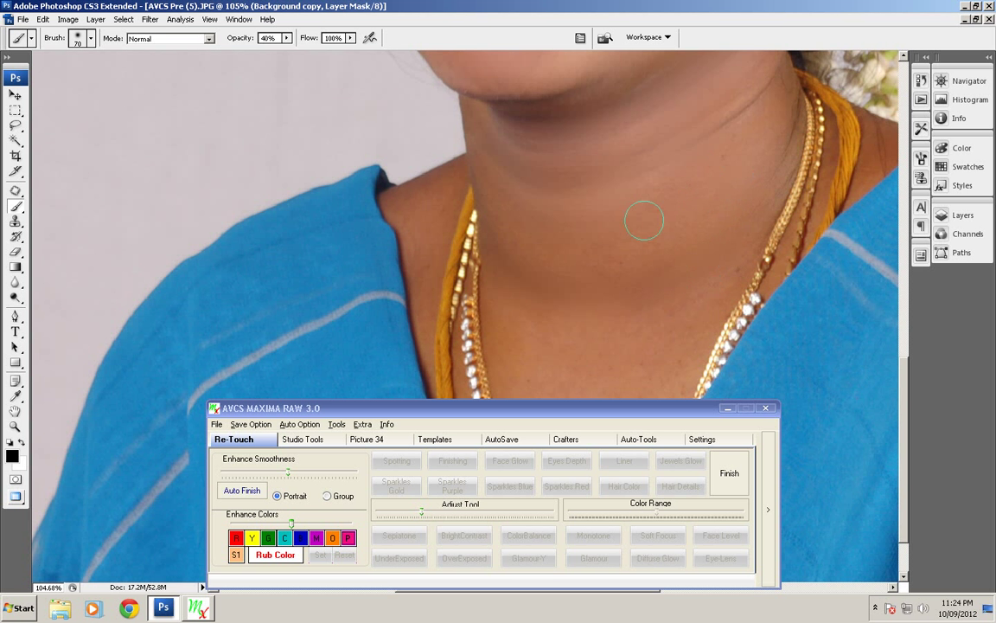
drag(752, 105, 675, 244)
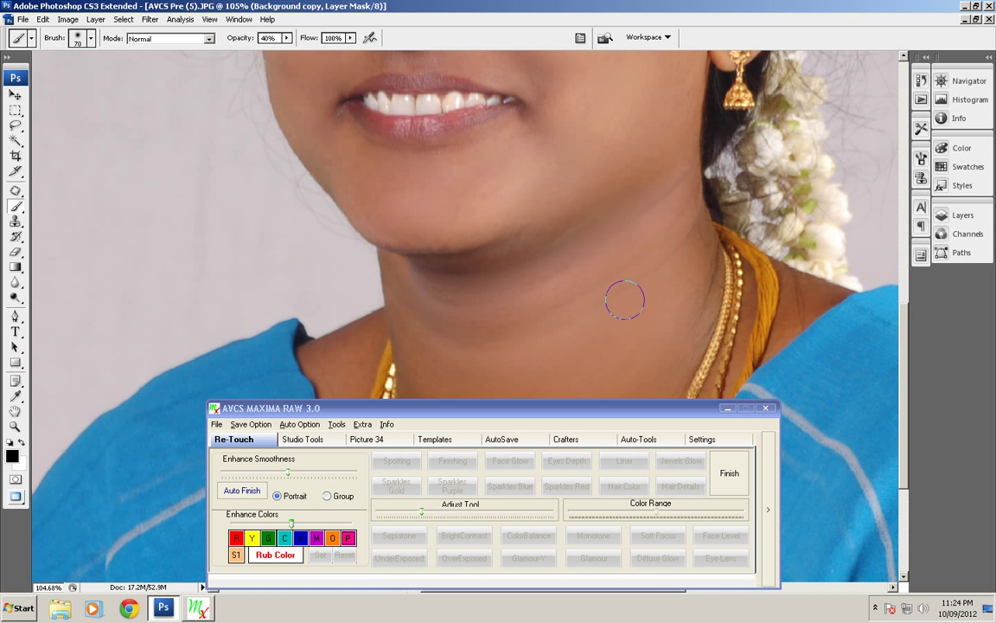
scroll(633, 222, up, 5)
scroll(609, 303, up, 3)
scroll(585, 282, down, 2)
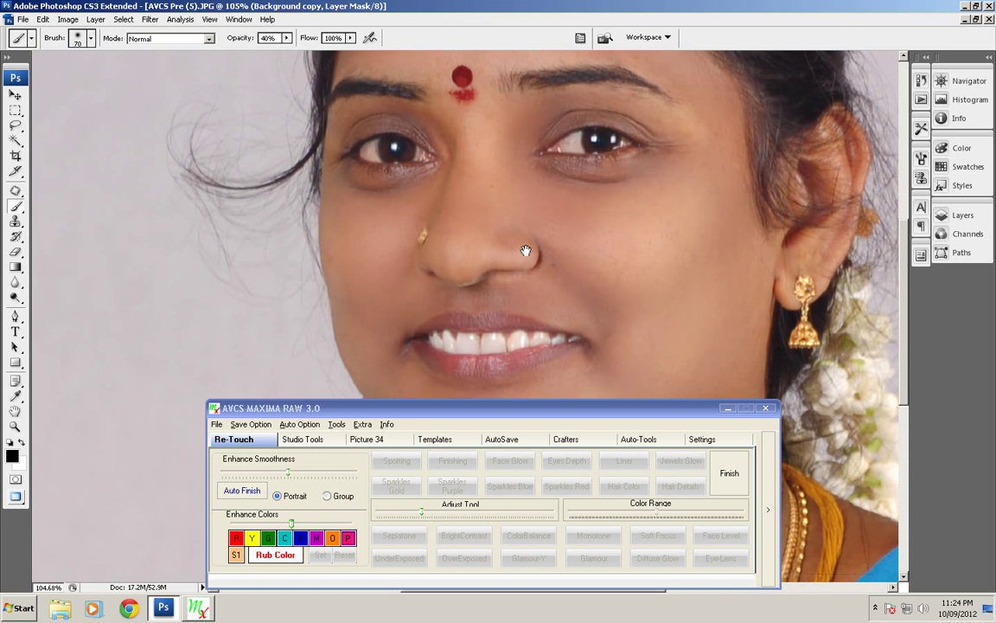
Apply the spotting correction and start a finishing retouch with a 40 px brush
click(728, 473)
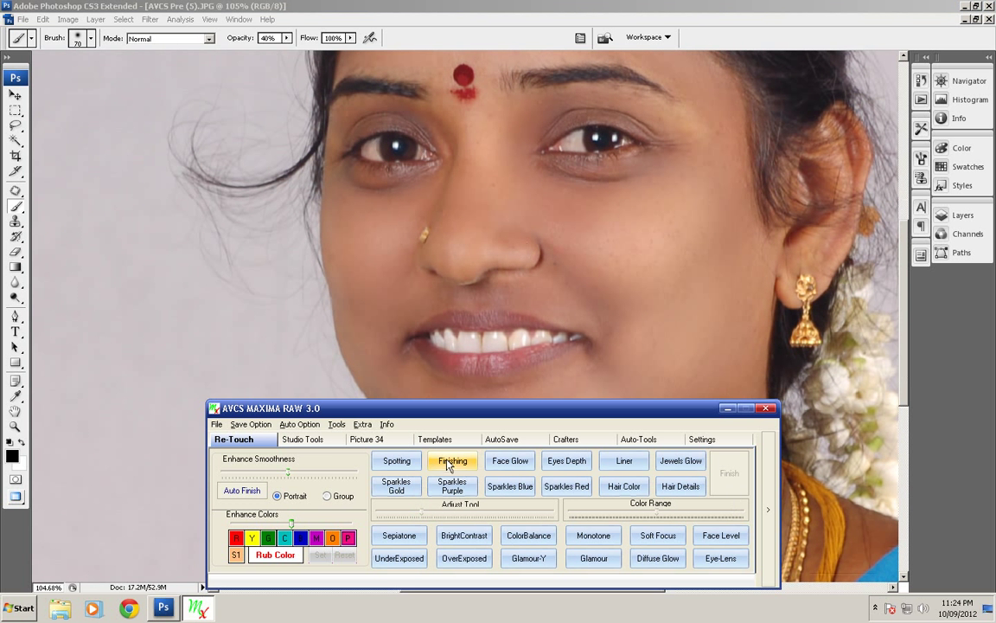
click(452, 464)
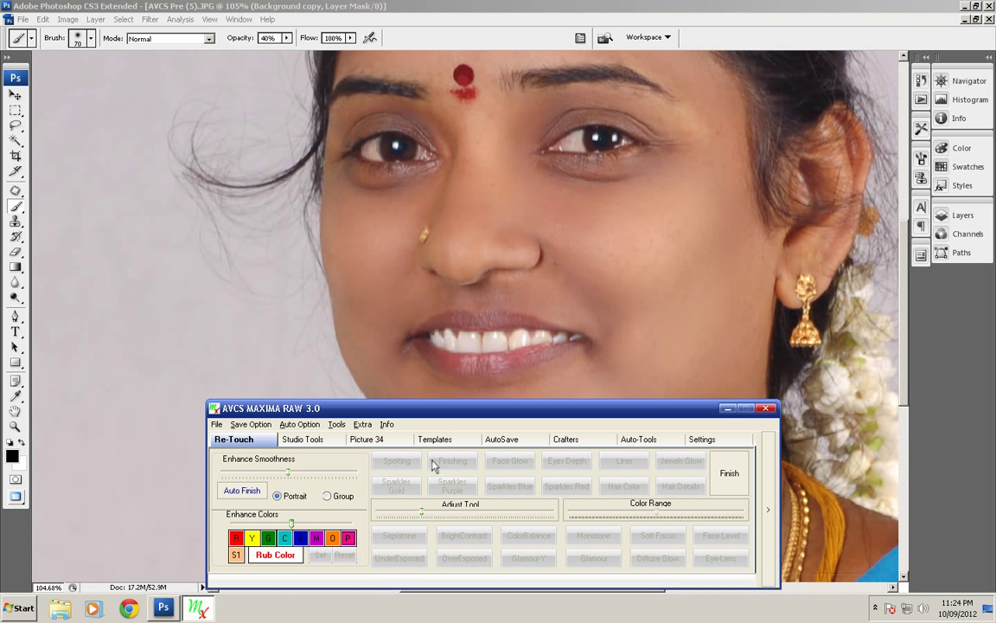
scroll(522, 200, up, 2)
scroll(541, 229, up, 2)
scroll(530, 234, up, 1)
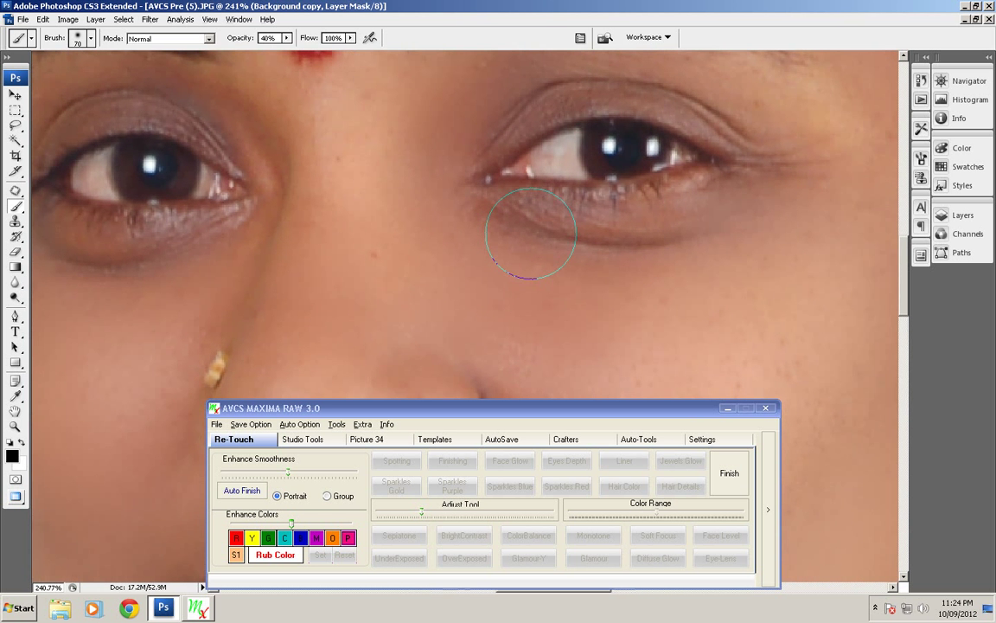
key(bracketleft)
key(bracketleft)
key(bracketleft)
Paint the finishing retouch around the eyes, then commit it into the flattened image
scroll(539, 249, down, 5)
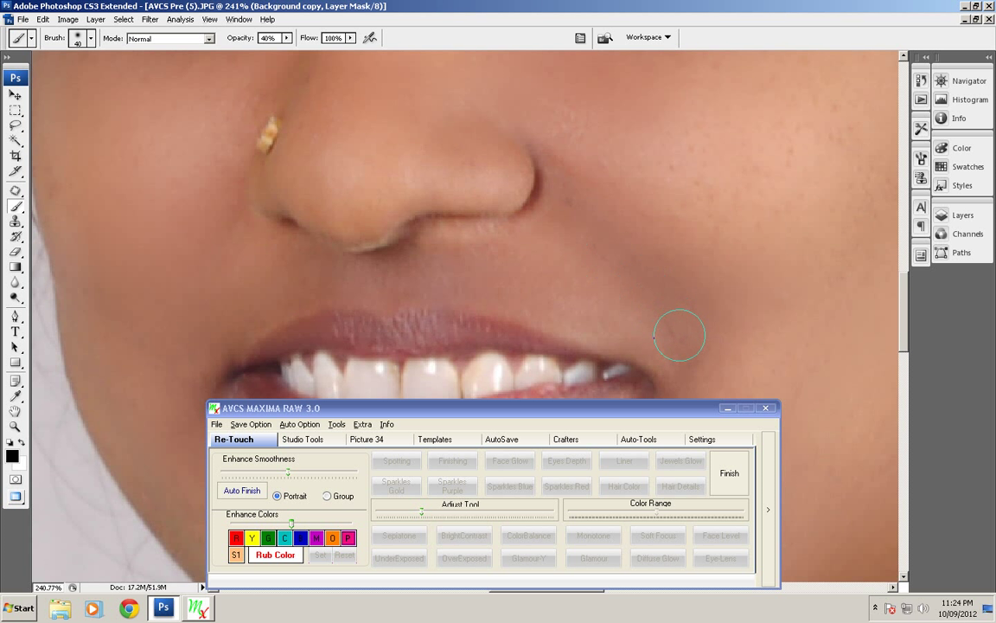
scroll(623, 346, up, 3)
scroll(628, 367, down, 2)
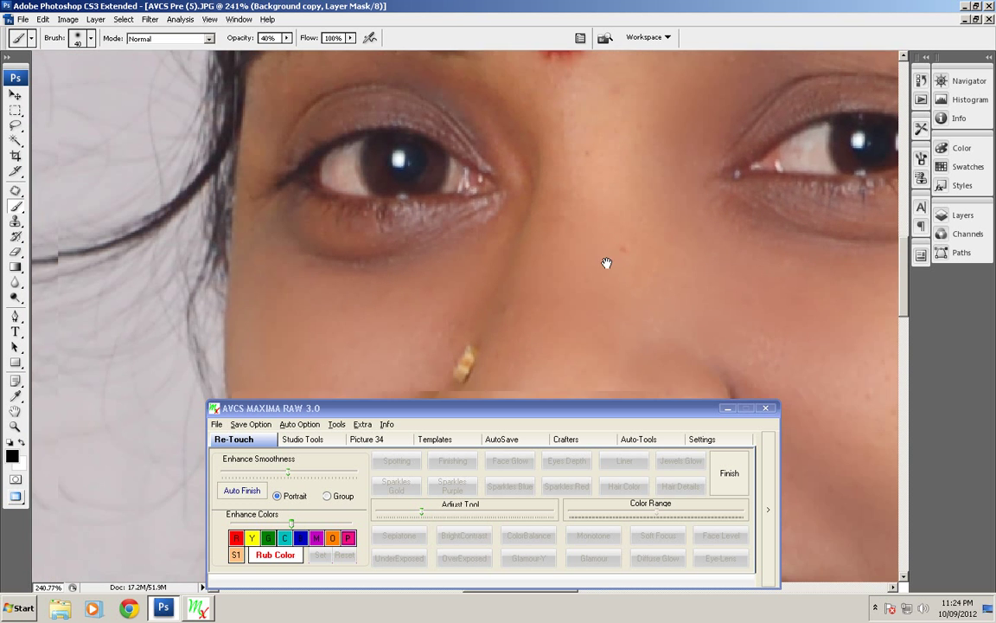
scroll(437, 234, up, 2)
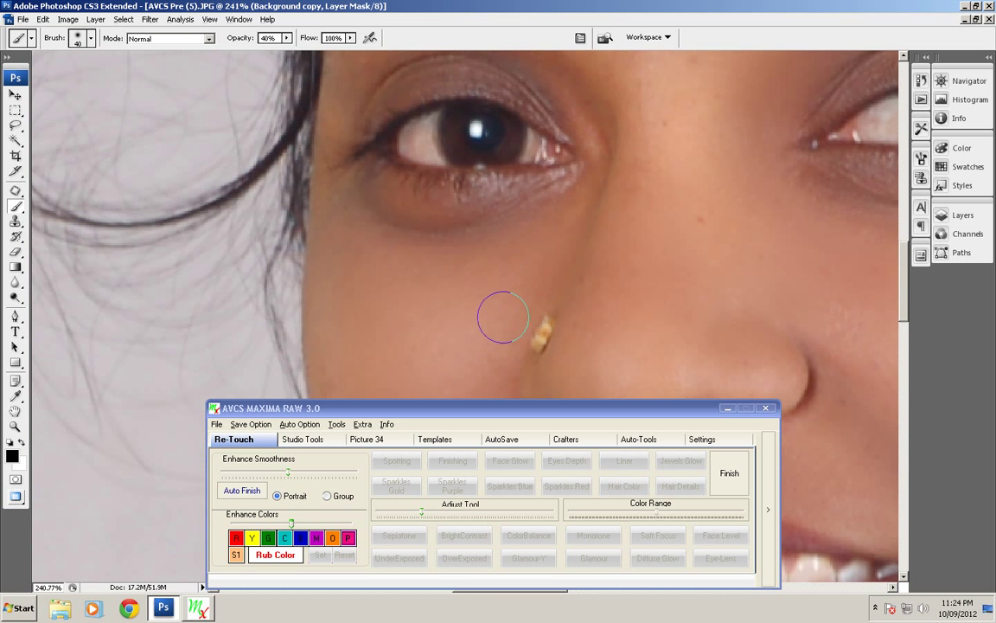
scroll(579, 270, up, 3)
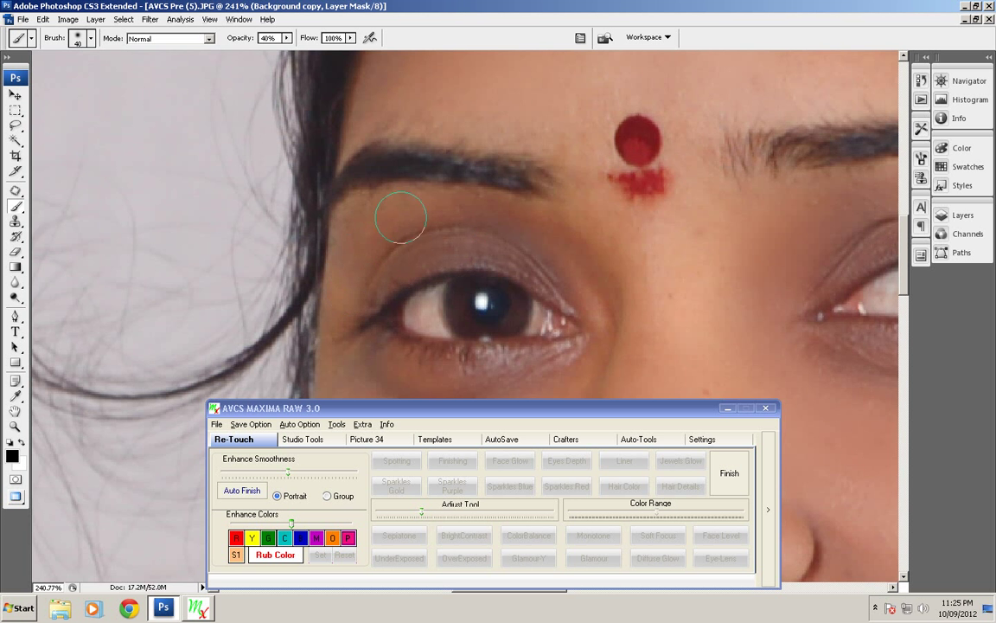
scroll(346, 242, right, 5)
drag(267, 270, 196, 277)
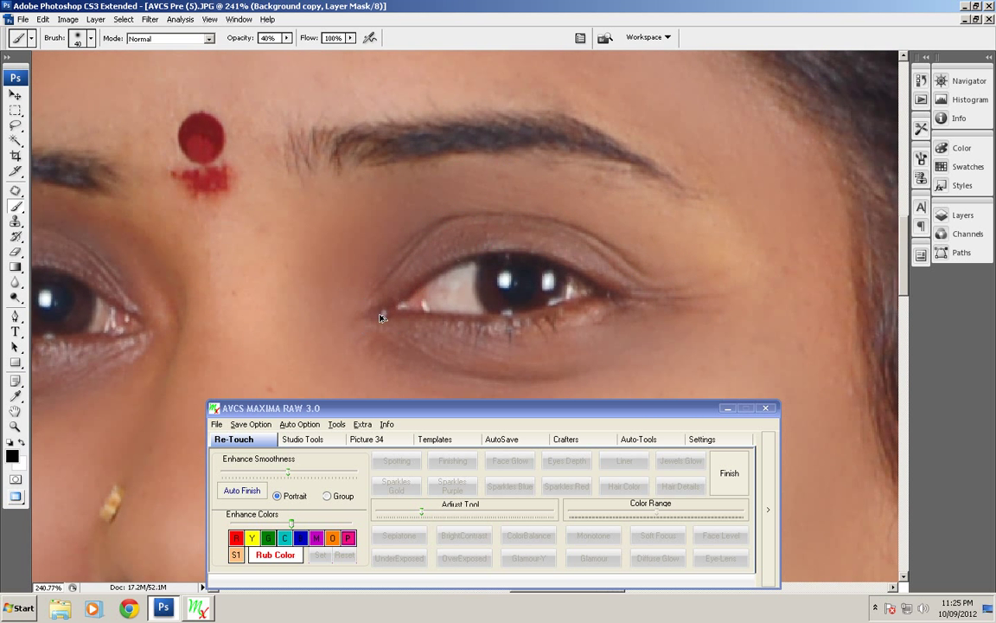
scroll(504, 318, down, 2)
scroll(531, 269, down, 2)
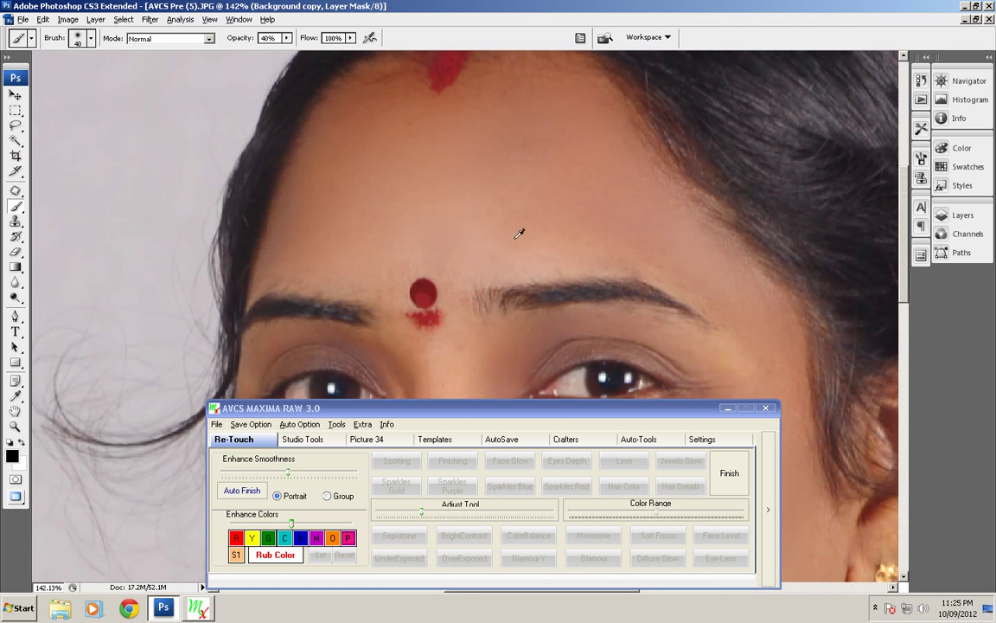
scroll(518, 233, down, 2)
click(729, 473)
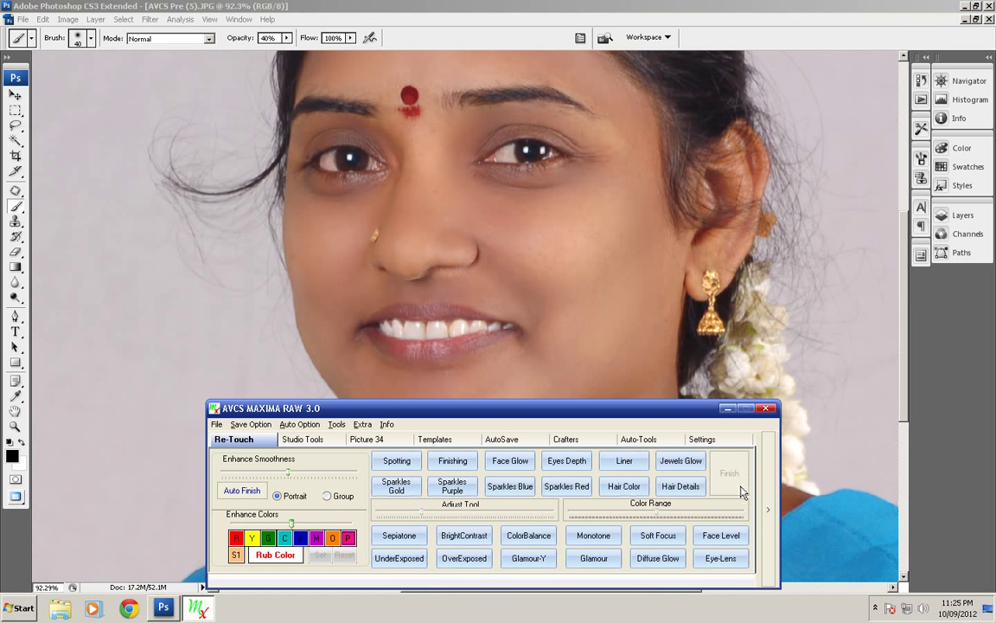
Add a Face Glow layer with a 168 px brush at 20% opacity
click(506, 465)
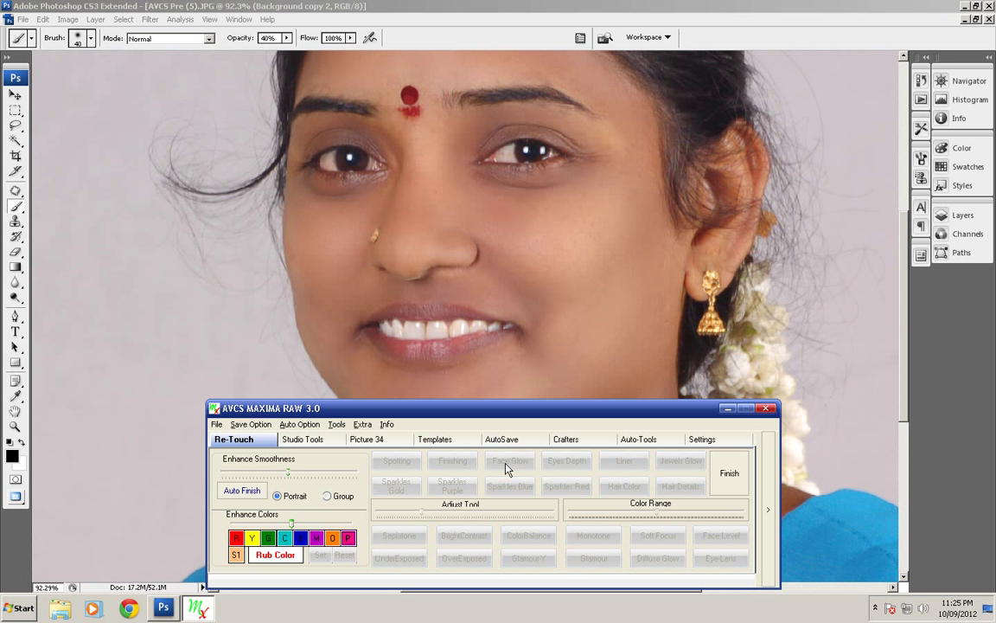
right_click(529, 242)
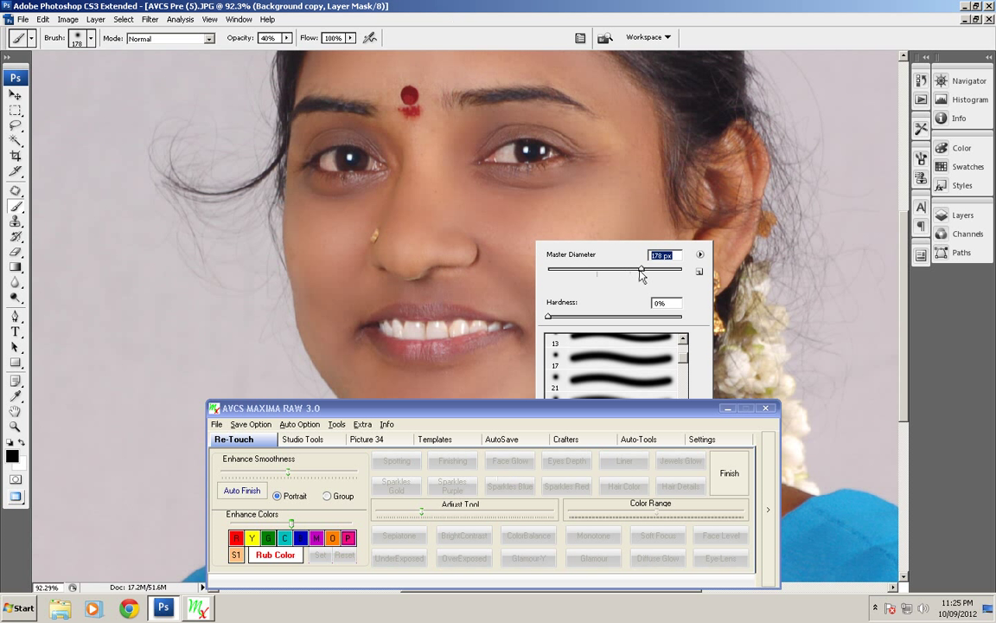
drag(640, 272, 639, 273)
key(Return)
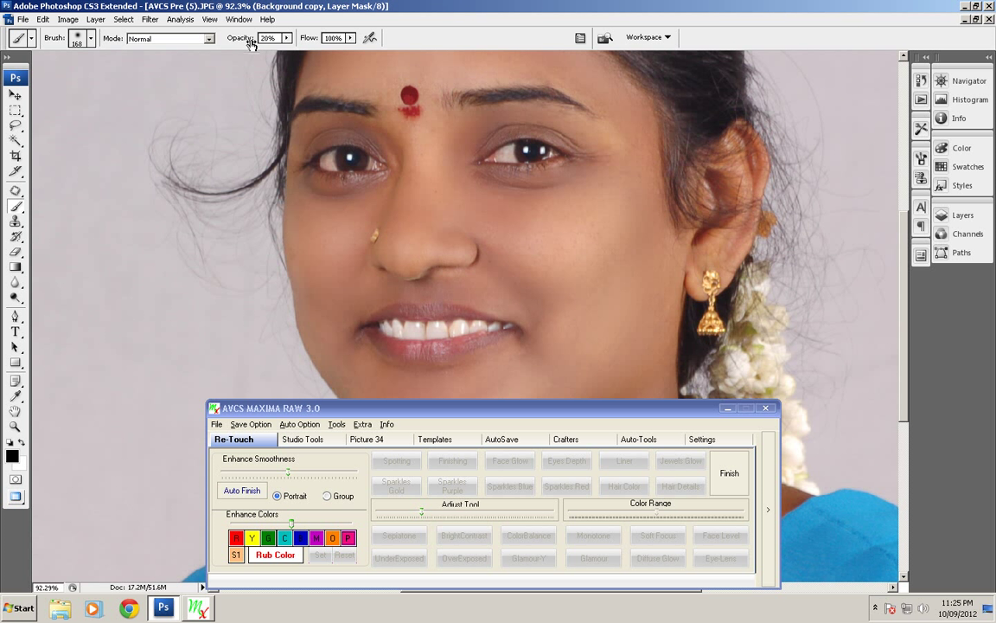
Brush the face glow onto both cheeks and across the forehead
drag(568, 245, 550, 249)
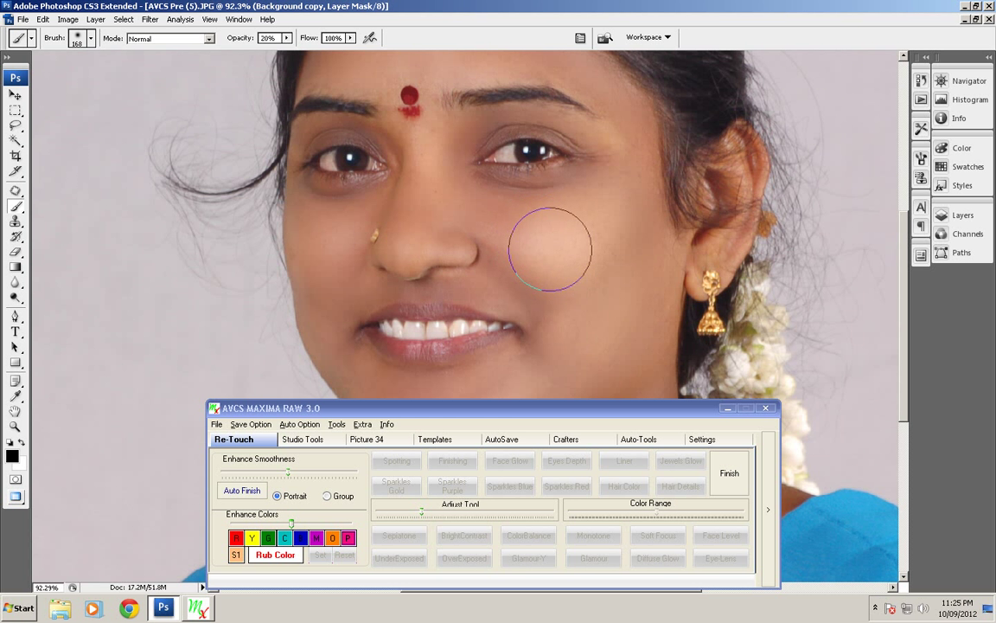
drag(318, 251, 336, 249)
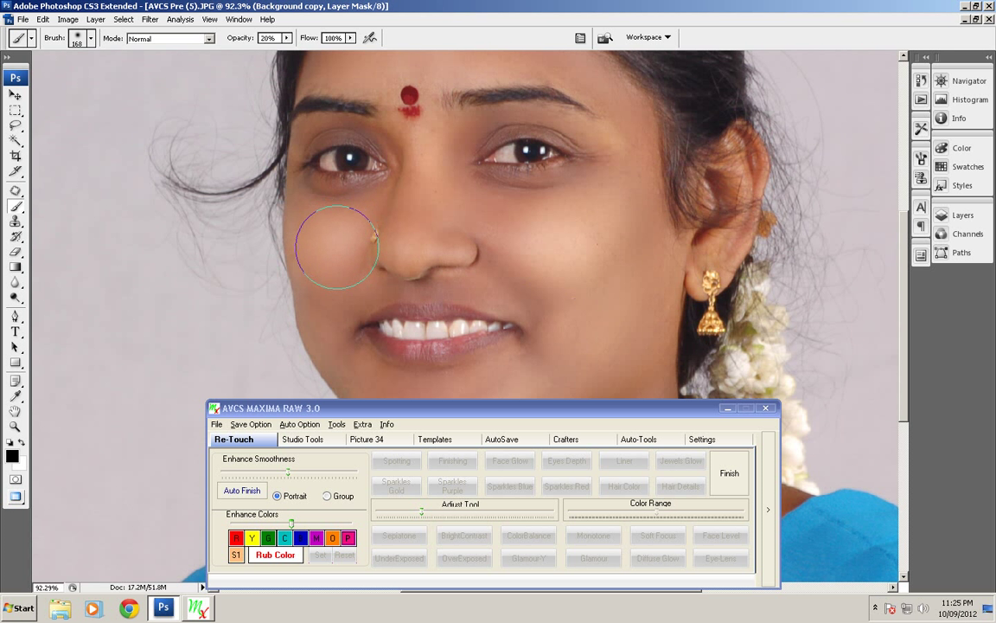
scroll(379, 292, down, 3)
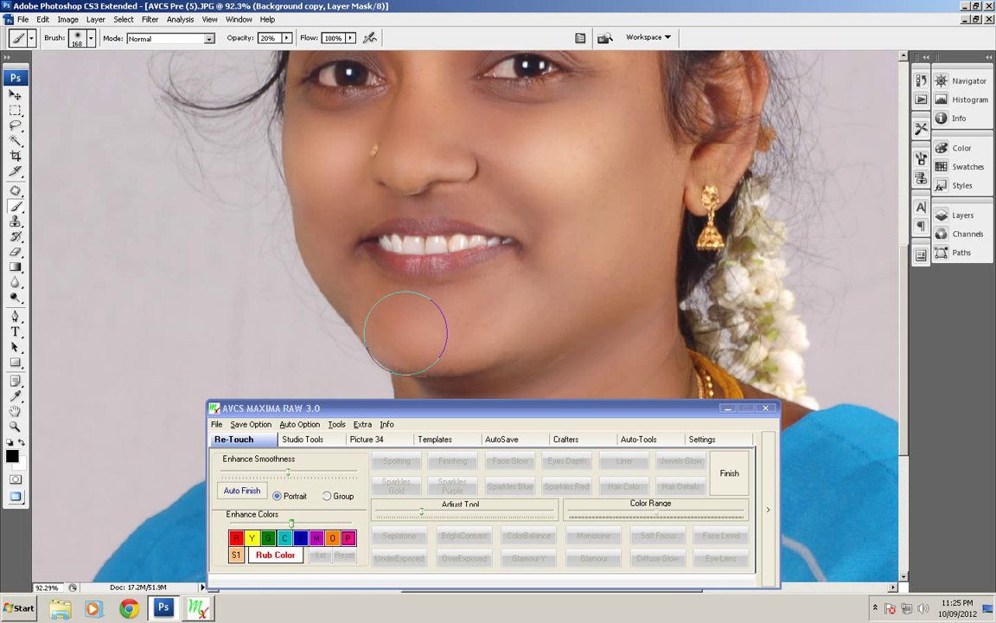
scroll(441, 334, up, 4)
scroll(441, 334, up, 2)
mouse_move(379, 141)
mouse_down()
mouse_move(485, 129)
mouse_move(394, 110)
mouse_move(463, 138)
mouse_up()
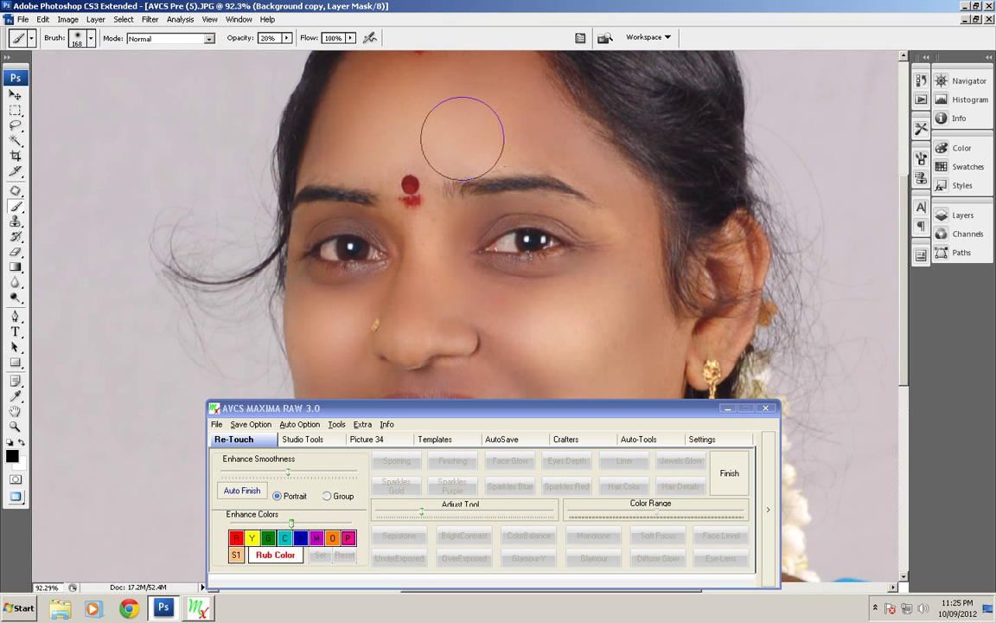
scroll(420, 290, down, 3)
Shrink the brush to 50 and paint the glow around the nose
key(bracketleft)
key(bracketleft)
key(bracketleft)
key(bracketleft)
key(bracketleft)
key(bracketleft)
alt+scroll(423, 239, up, 2)
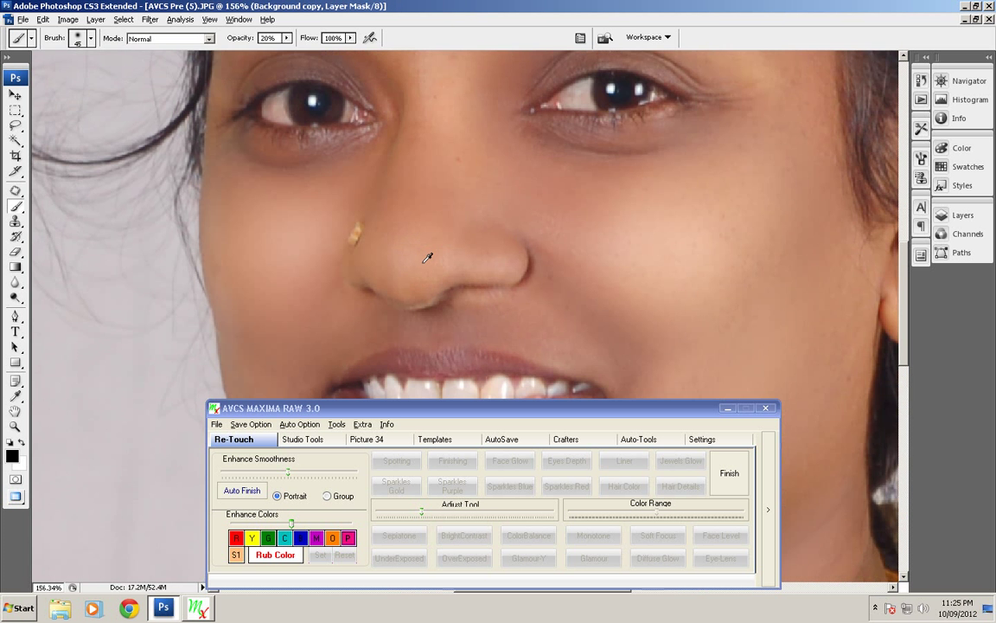
alt+scroll(406, 251, up, 2)
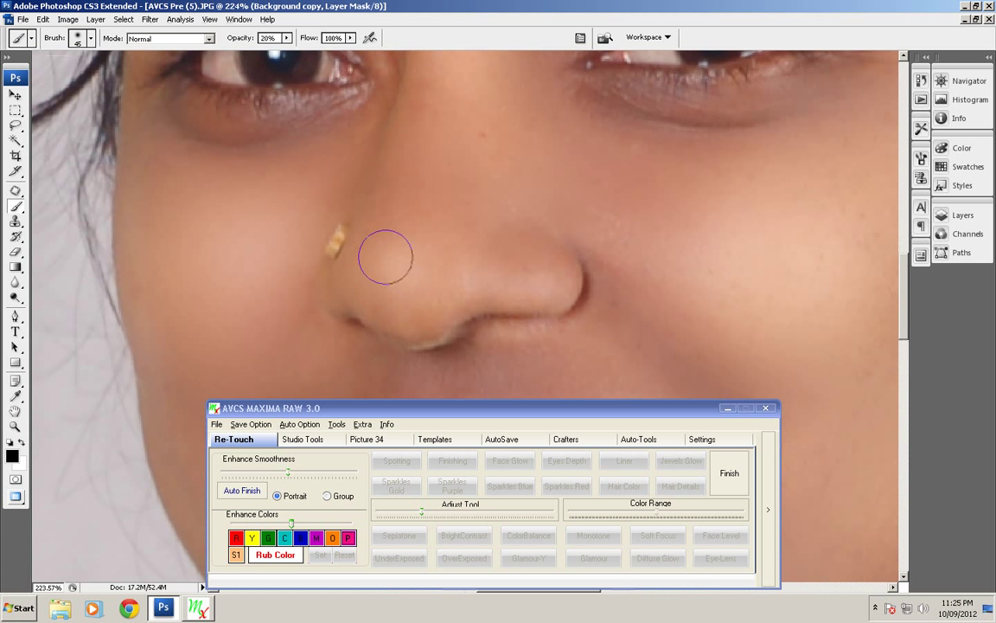
key(space)
drag(401, 232, 394, 254)
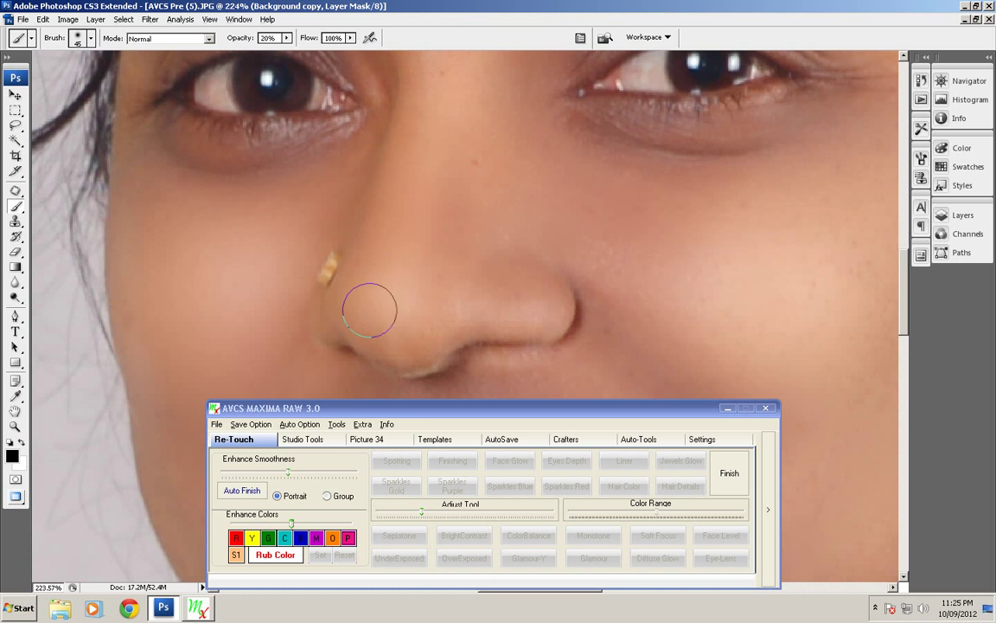
scroll(394, 275, down, 5)
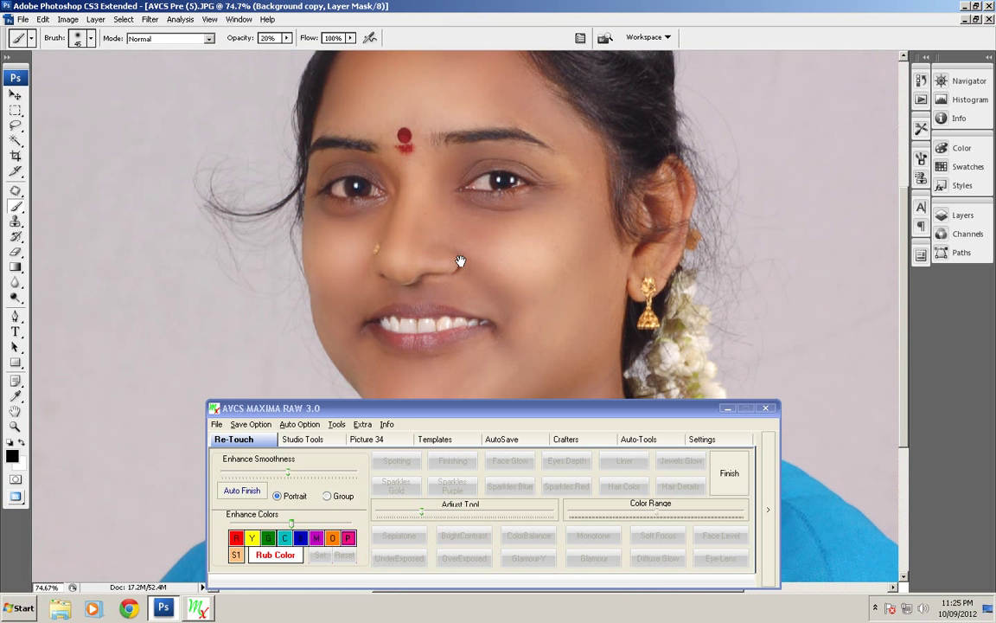
Merge the face glow and add an Eyes Depth layer, zoomed in on the eyes
click(731, 474)
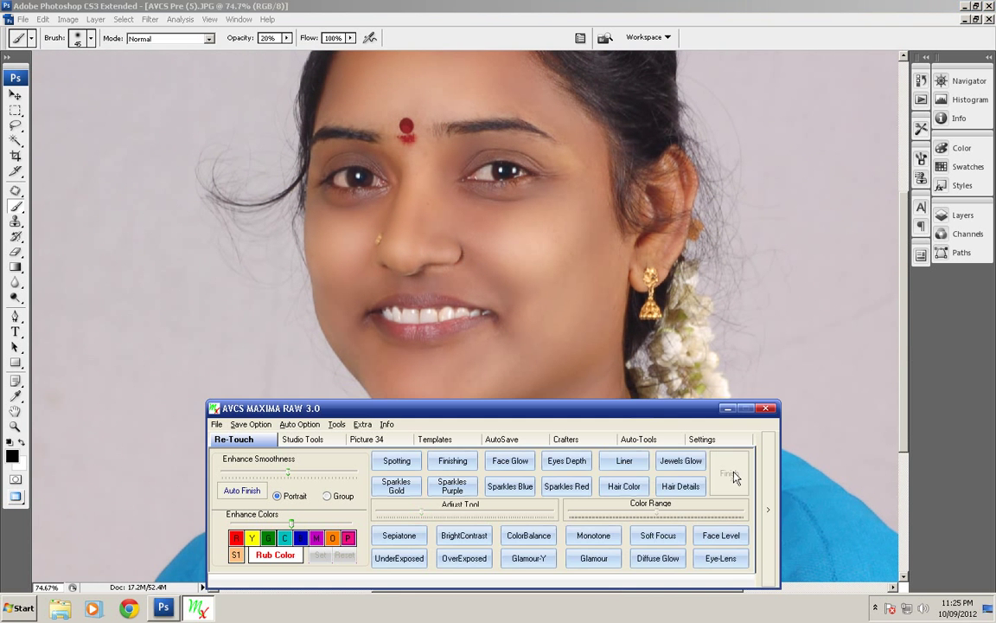
click(572, 466)
scroll(509, 151, up, 1)
scroll(509, 151, up, 1)
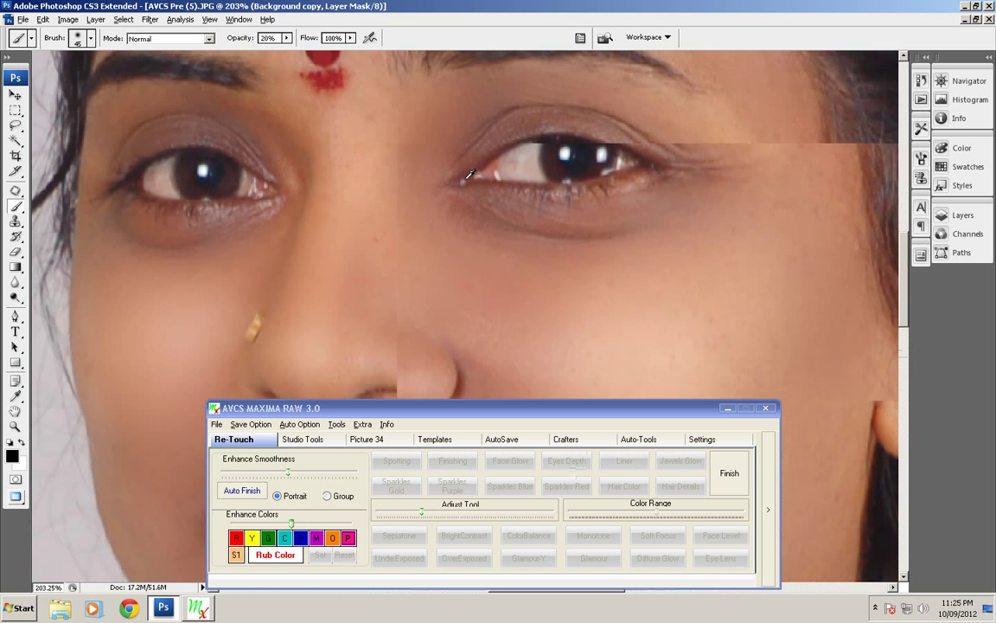
scroll(509, 150, up, 1)
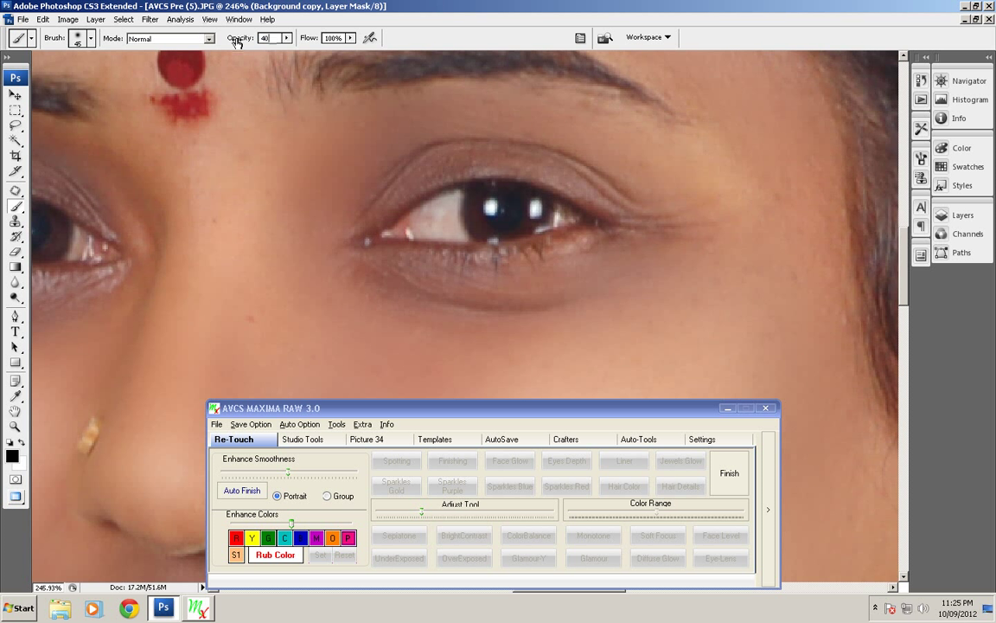
Brighten the eye whites, darken the upper eyelid and lash line, and redden the lips
mouse_move(345, 215)
mouse_down()
mouse_move(421, 229)
mouse_move(438, 303)
mouse_up()
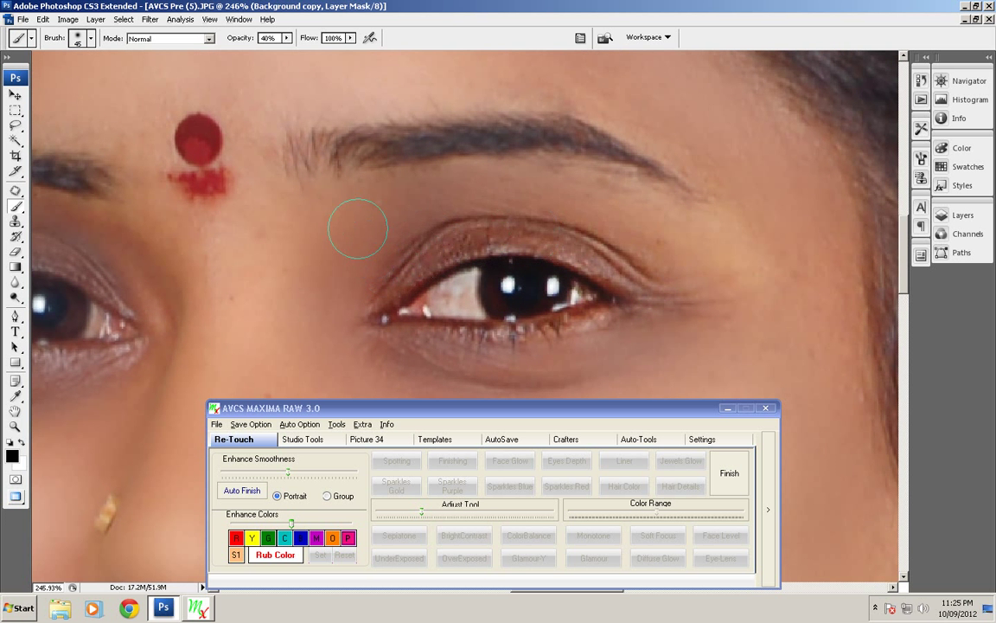
drag(289, 216, 747, 259)
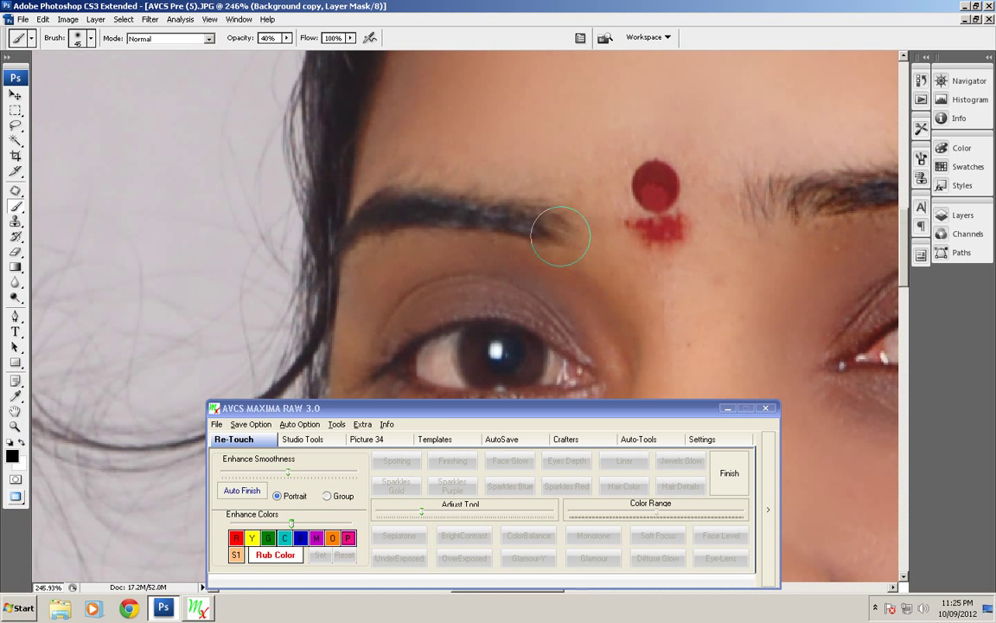
drag(367, 248, 405, 344)
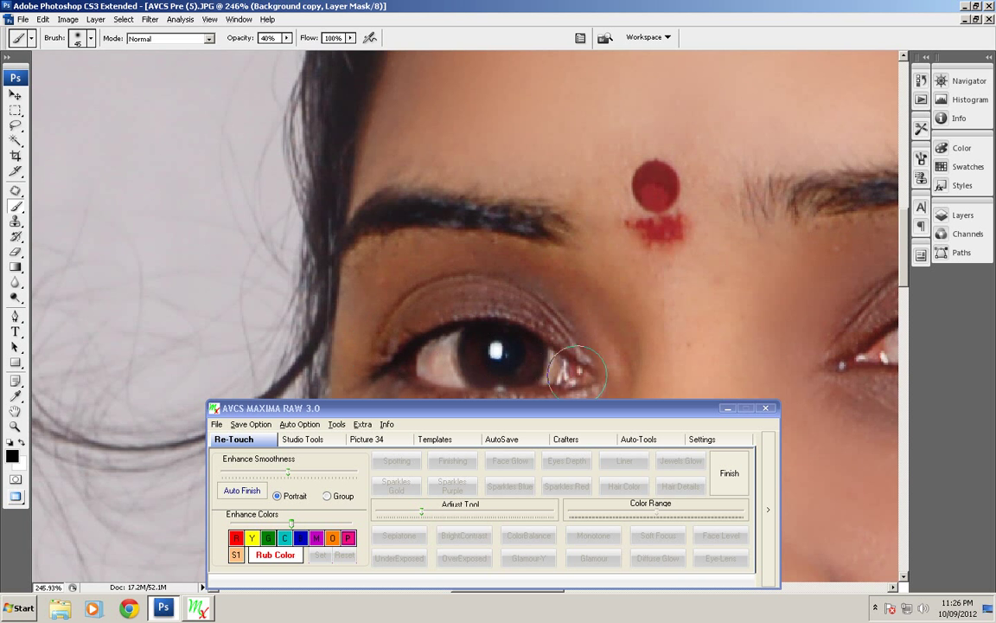
scroll(520, 284, down, 5)
scroll(520, 284, down, 5)
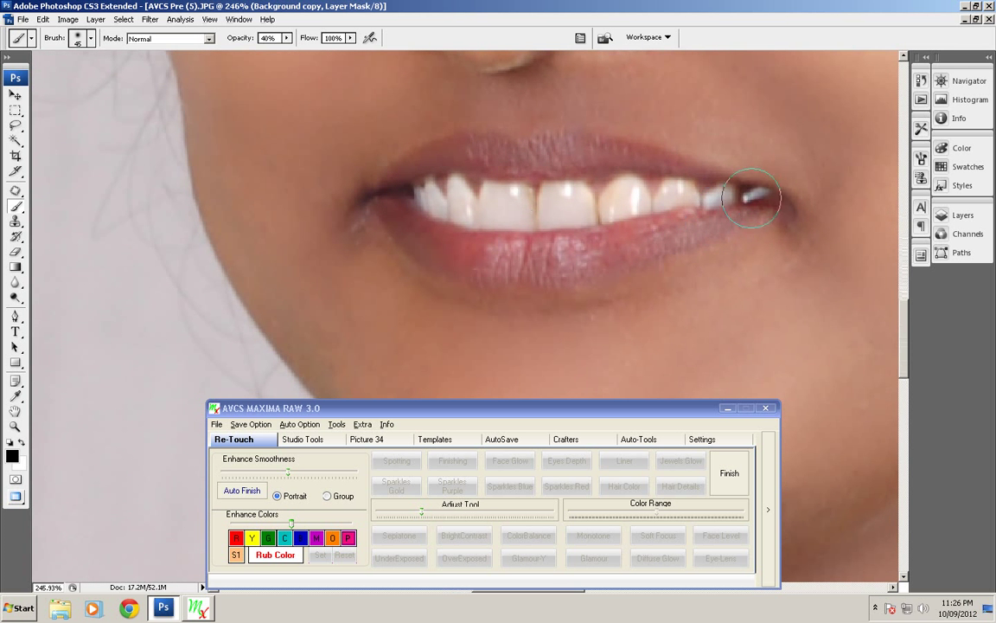
mouse_move(517, 162)
mouse_down()
mouse_move(407, 211)
mouse_move(527, 251)
mouse_move(649, 173)
mouse_move(722, 229)
mouse_up()
scroll(722, 230, down, 4)
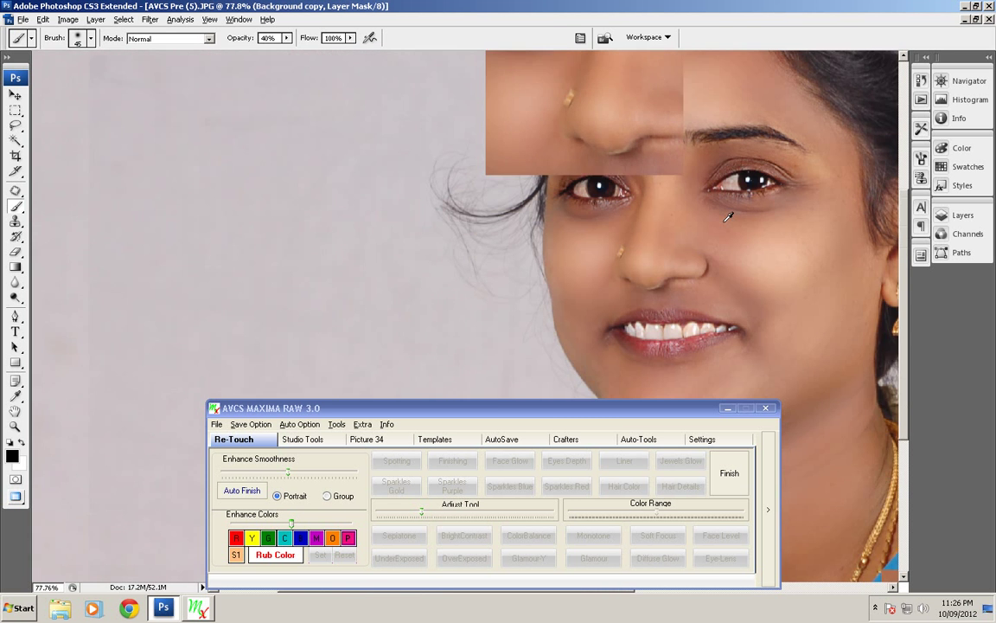
drag(640, 188, 621, 160)
Merge the eye and lip enhancement and add a Liner layer with an 8 px brush
click(728, 476)
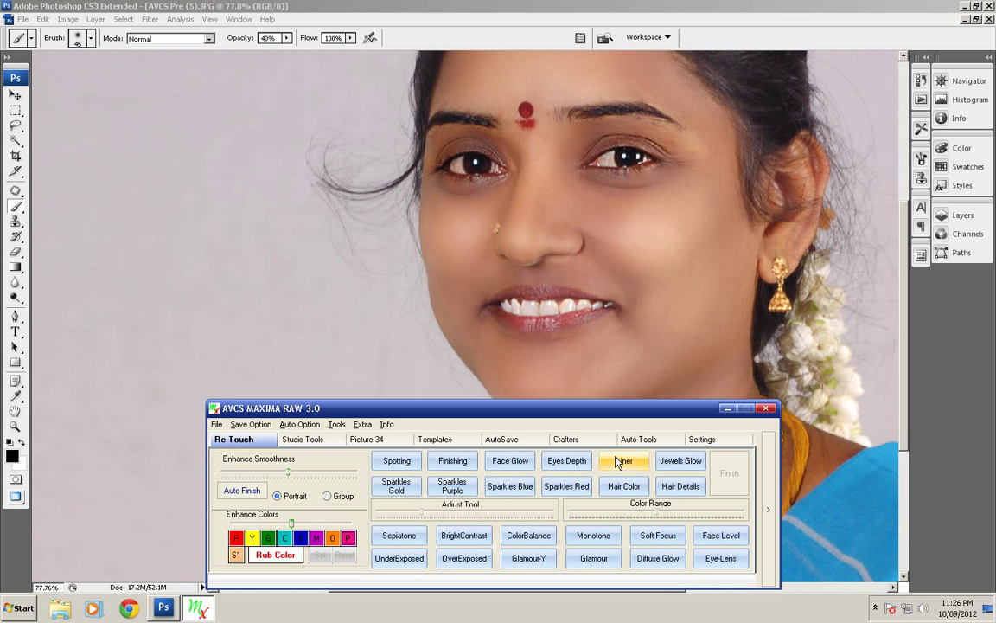
click(618, 462)
scroll(484, 259, up, 1)
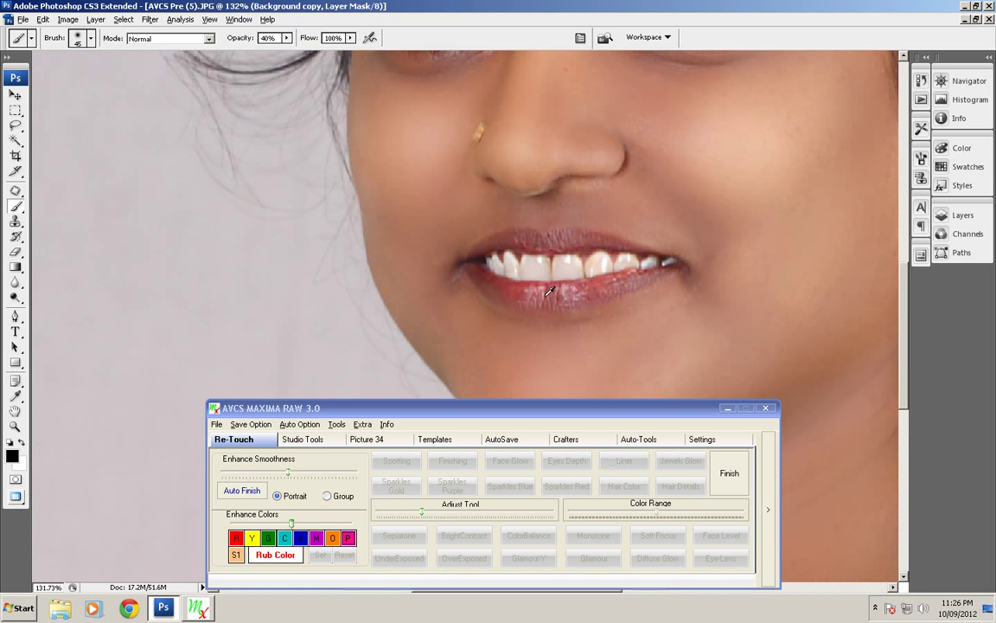
scroll(494, 239, up, 1)
scroll(467, 242, up, 1)
key(bracketleft)
key(bracketleft)
key(bracketleft)
key(bracketleft)
key(bracketleft)
key(bracketleft)
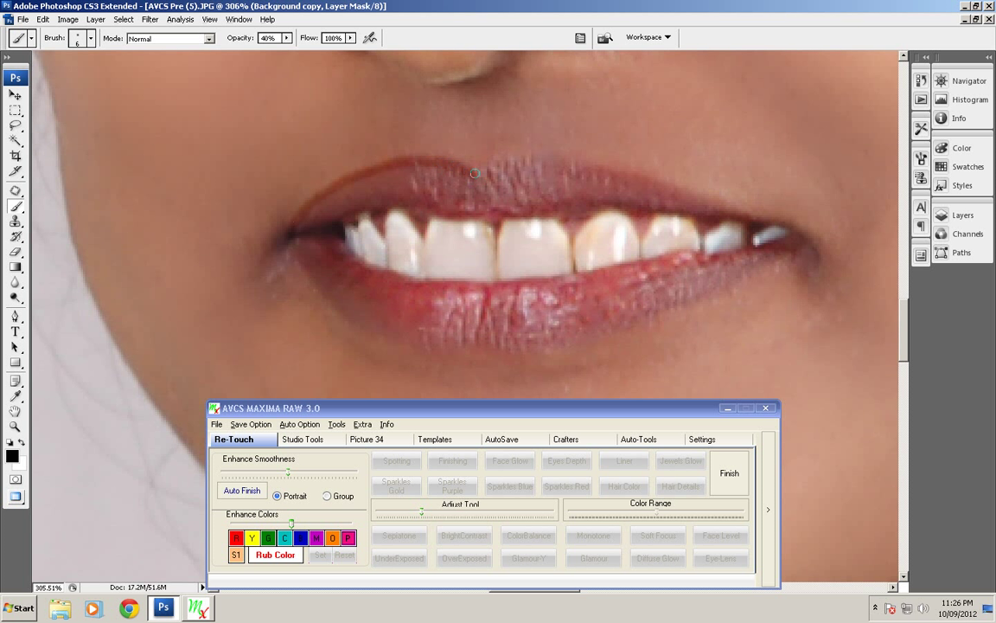
Darken the upper lip edges and the lower-lip contour from corner to corner
drag(511, 159, 586, 162)
drag(657, 184, 714, 214)
scroll(519, 259, down, 2)
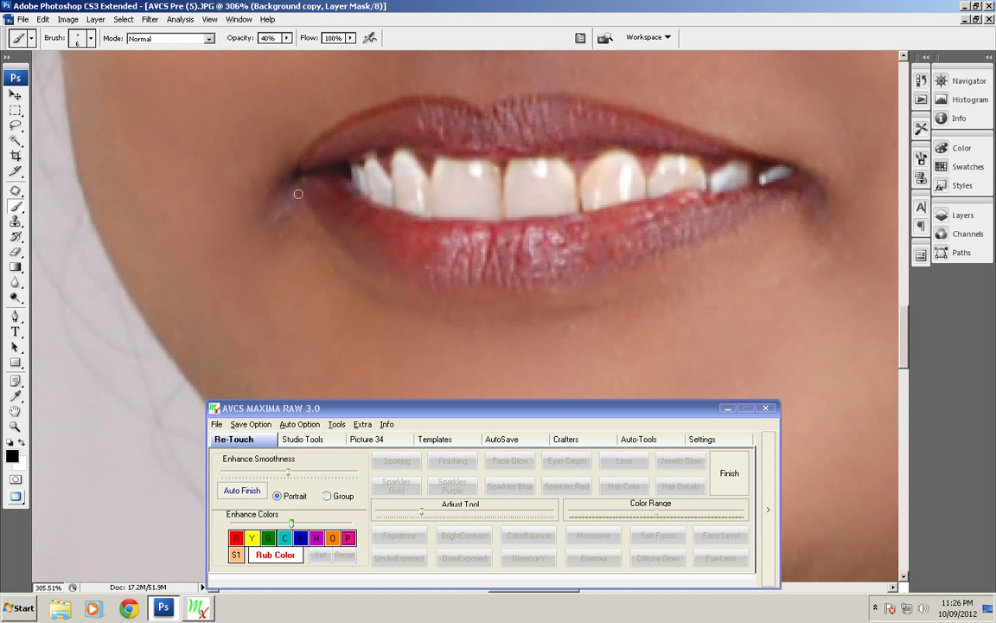
mouse_move(317, 213)
mouse_down()
mouse_move(346, 235)
mouse_move(463, 253)
mouse_move(746, 225)
mouse_up()
scroll(728, 169, down, 1)
scroll(728, 169, down, 2)
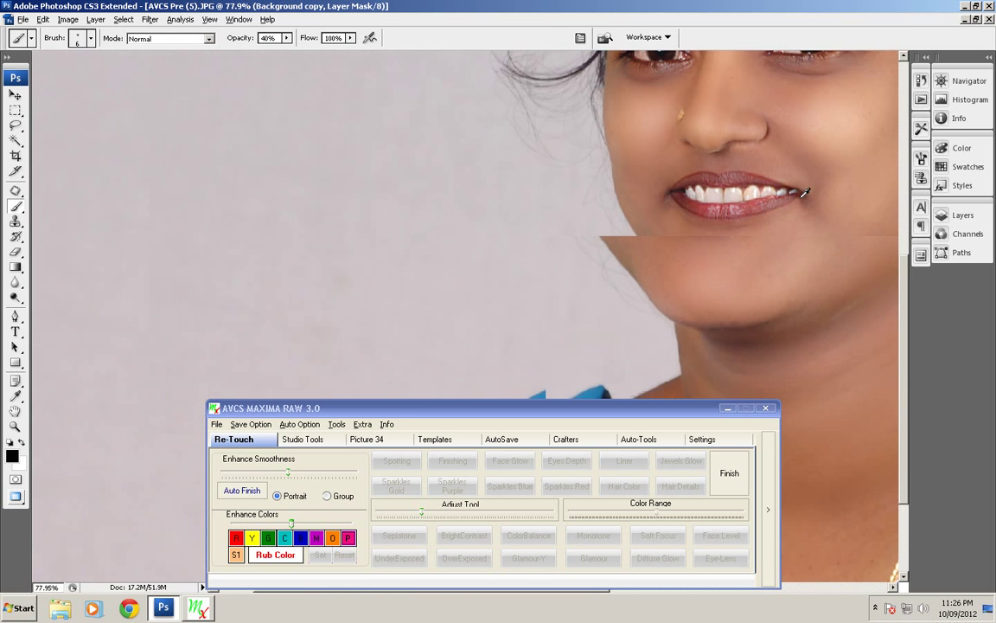
scroll(728, 169, down, 1)
scroll(757, 271, up, 2)
scroll(718, 260, up, 2)
scroll(716, 229, down, 1)
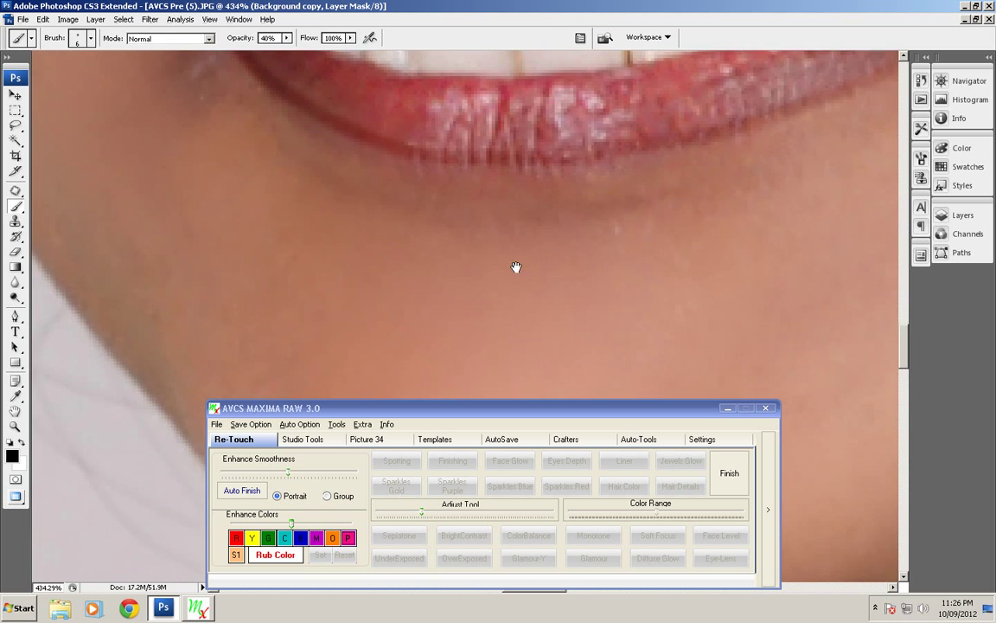
scroll(516, 269, up, 2)
drag(435, 371, 316, 304)
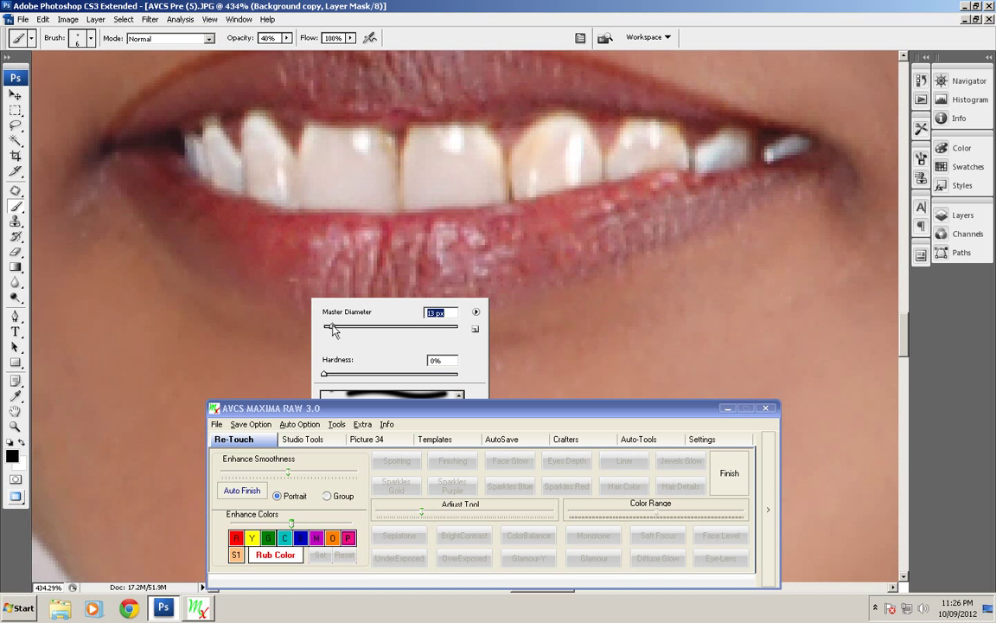
At 30% opacity, darken and redden the lower lip to the right corner
key(Return)
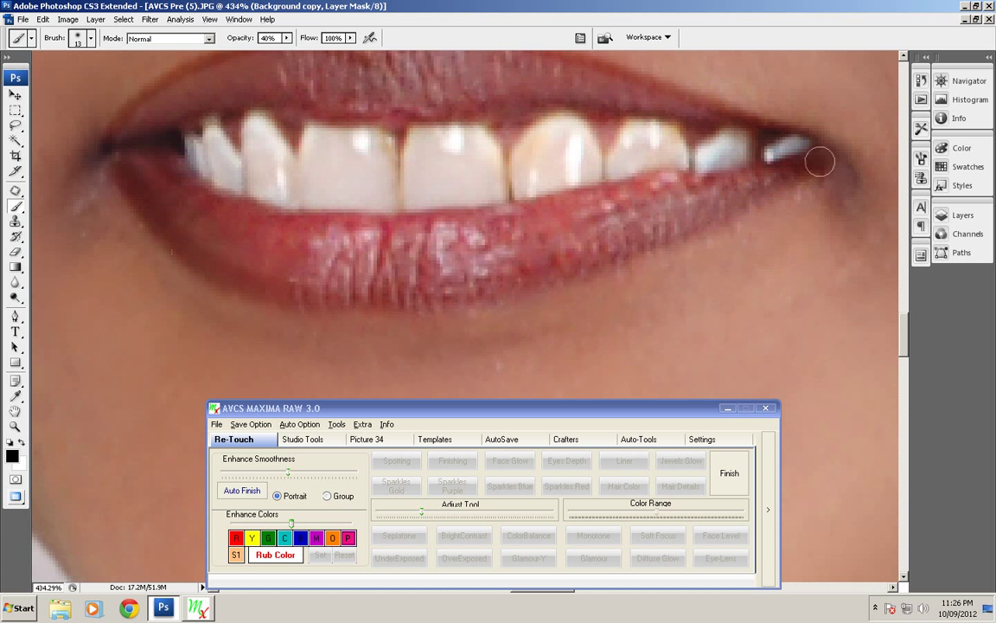
scroll(773, 223, down, 3)
drag(772, 224, 484, 310)
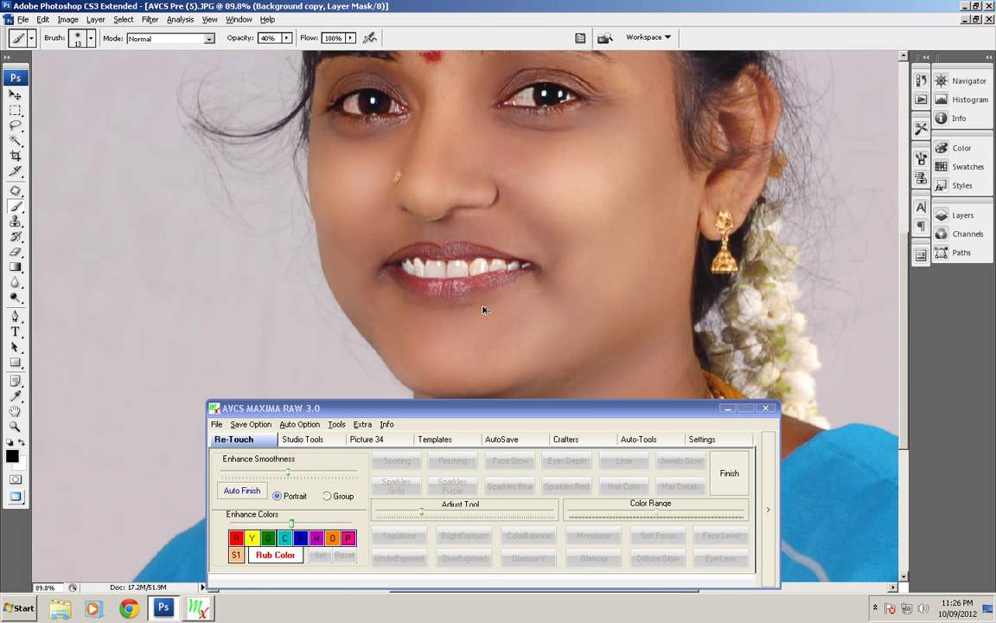
scroll(468, 304, up, 2)
scroll(423, 284, up, 1)
scroll(422, 285, up, 1)
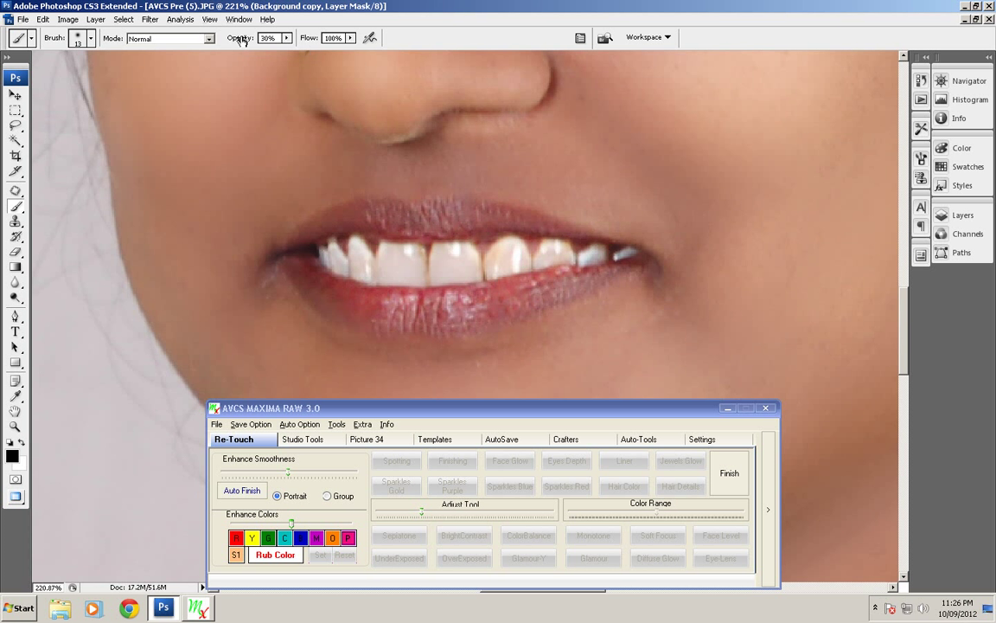
drag(284, 247, 232, 222)
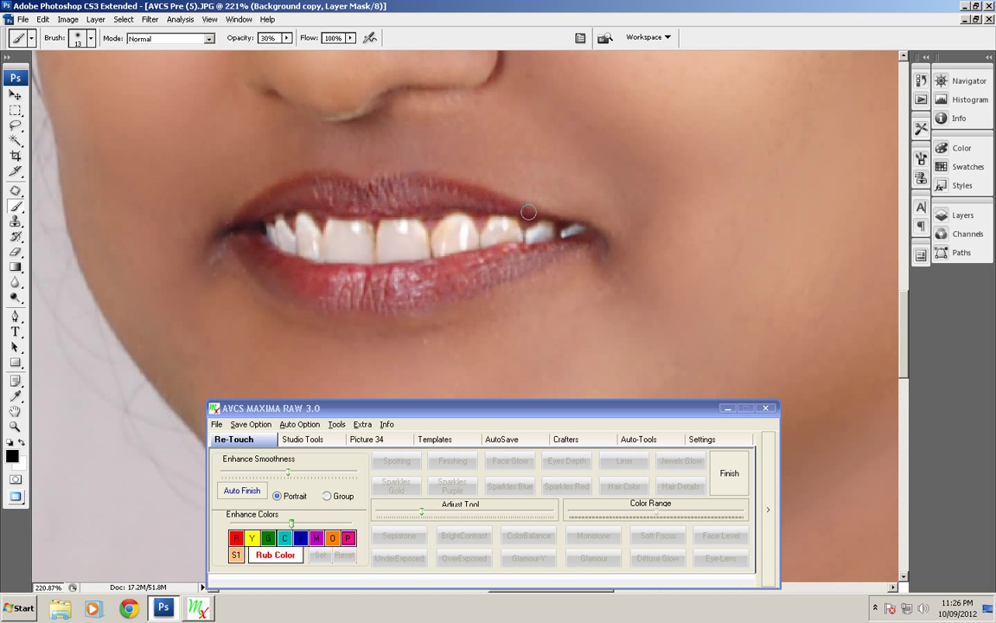
scroll(549, 273, down, 2)
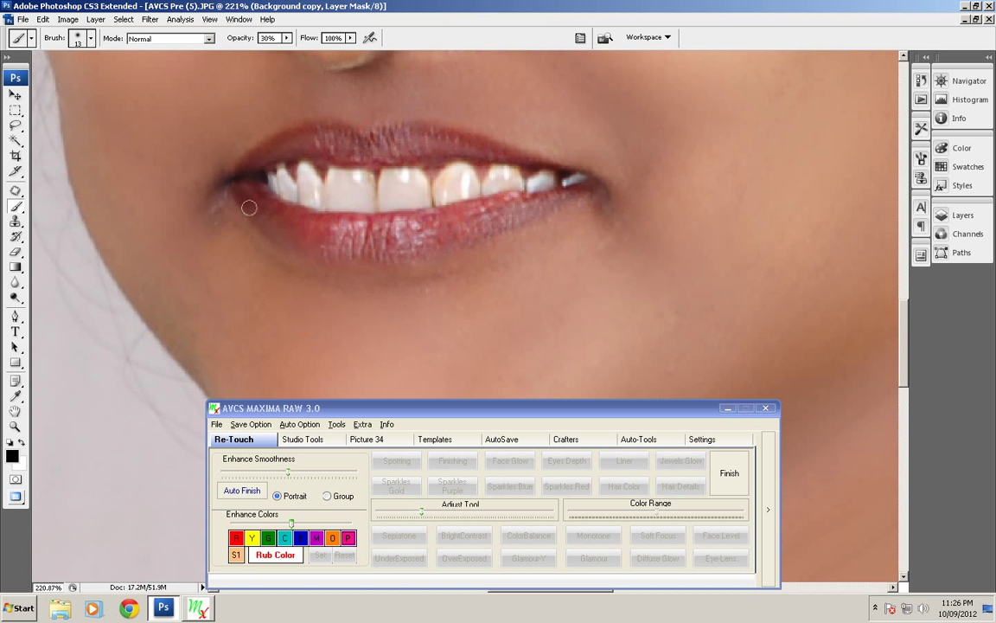
drag(294, 244, 602, 184)
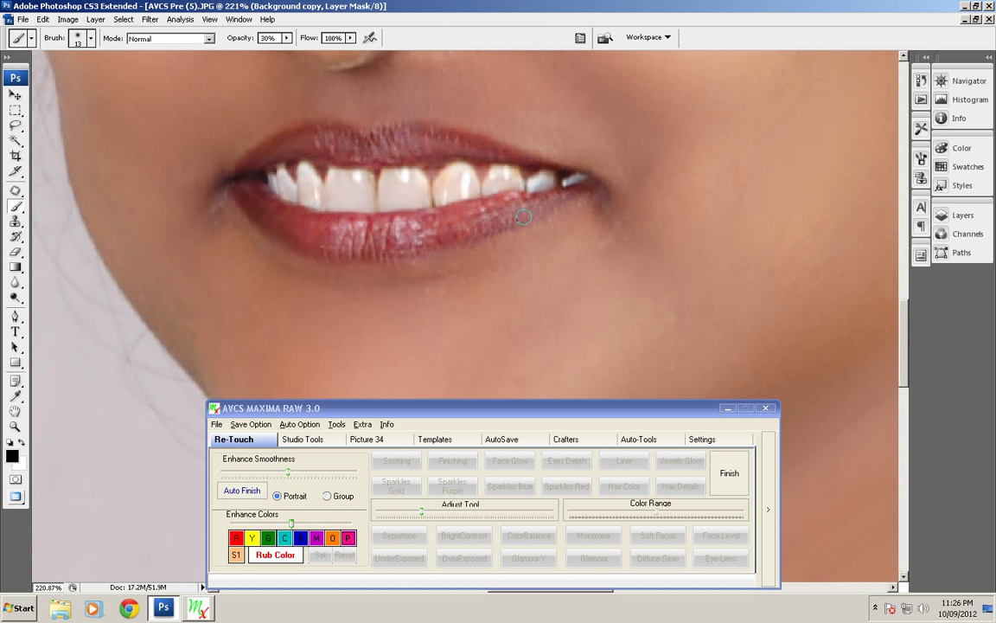
scroll(601, 184, up, 3)
scroll(588, 207, up, 2)
drag(579, 319, 579, 234)
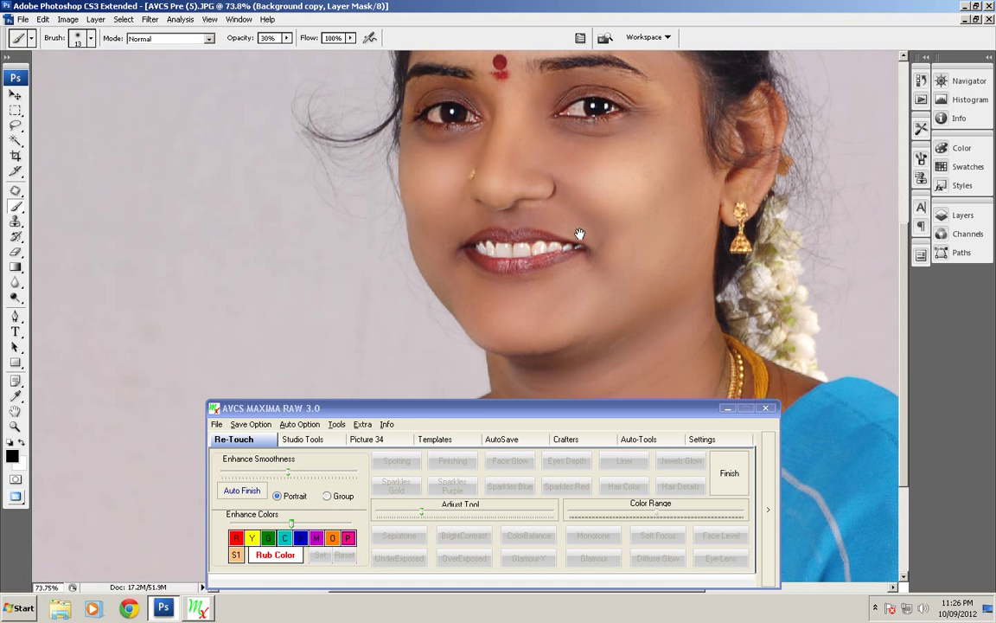
Flatten the lip retouch and add a masked Jewels Glow layer
click(729, 473)
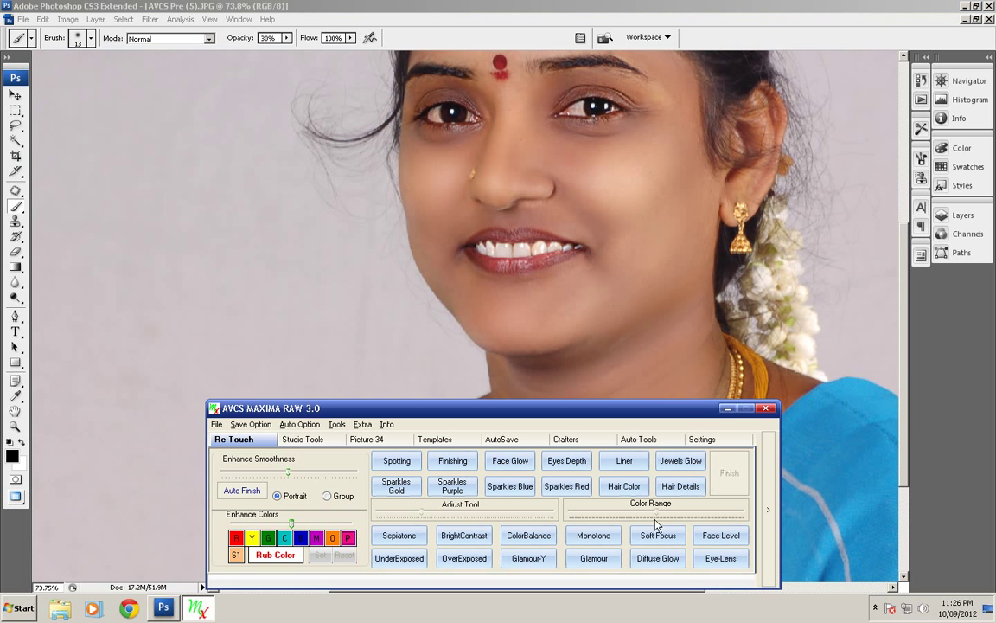
scroll(527, 304, up, 2)
scroll(598, 176, up, 2)
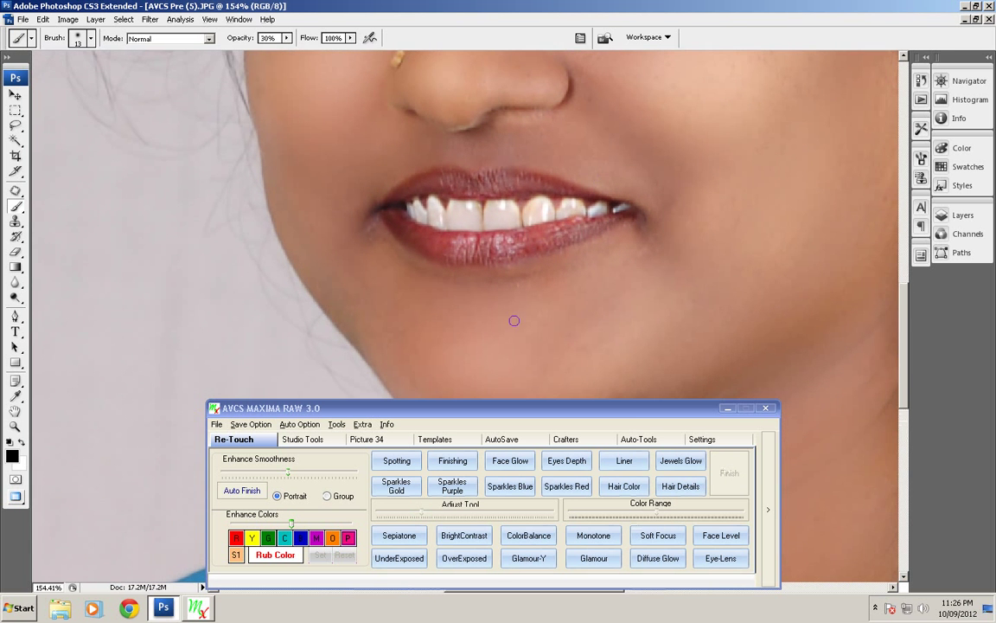
click(683, 463)
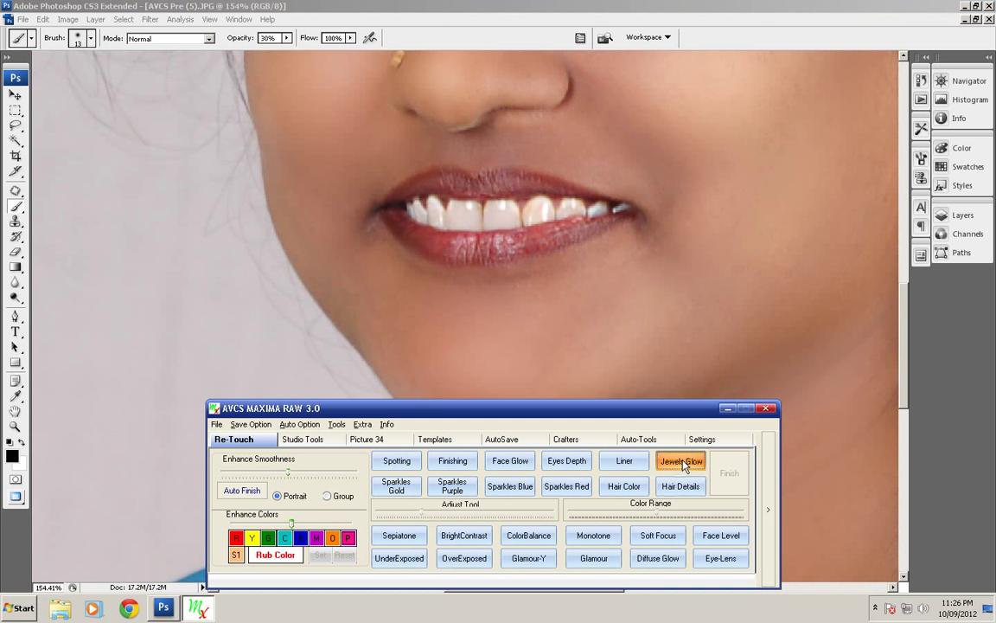
click(683, 463)
Paint the gold jewel glow onto the nose stud
scroll(409, 211, up, 1)
scroll(409, 207, up, 1)
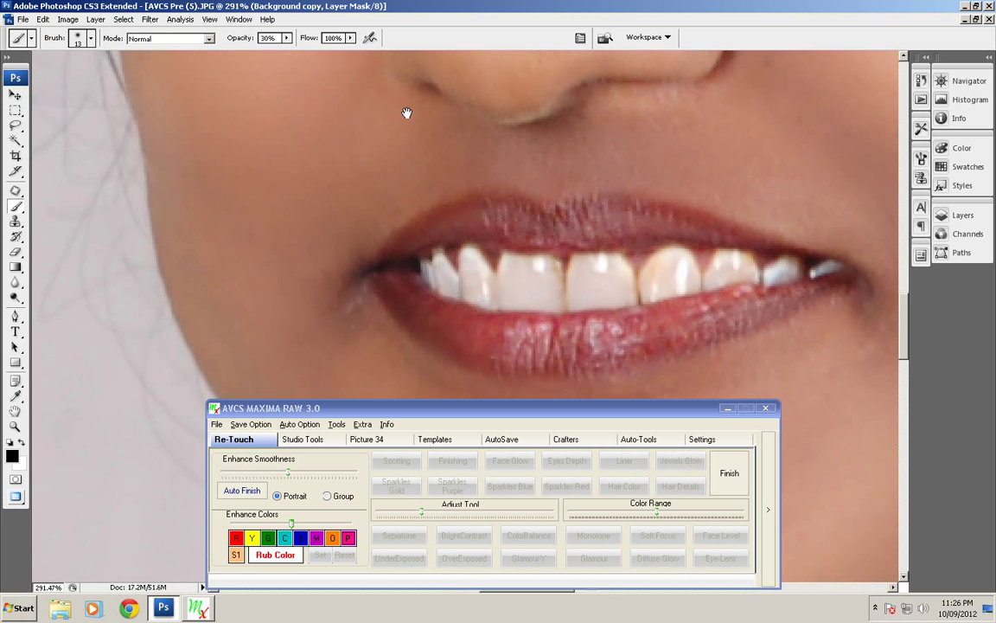
scroll(411, 203, up, 2)
scroll(415, 200, up, 1)
scroll(415, 199, up, 1)
mouse_move(428, 160)
mouse_down()
mouse_move(412, 259)
mouse_move(437, 143)
mouse_up()
Enlarge the brush, make the earring glow brighter gold, and merge the jewel glow
scroll(437, 143, down, 2)
scroll(439, 172, down, 2)
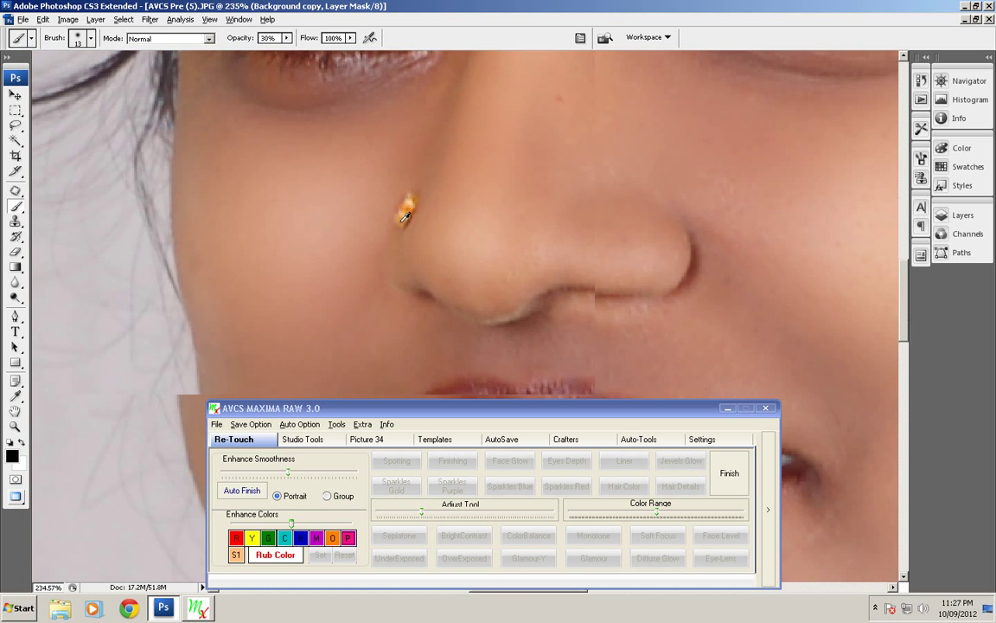
scroll(441, 207, down, 3)
scroll(441, 219, up, 2)
scroll(441, 219, up, 2)
right_click(487, 211)
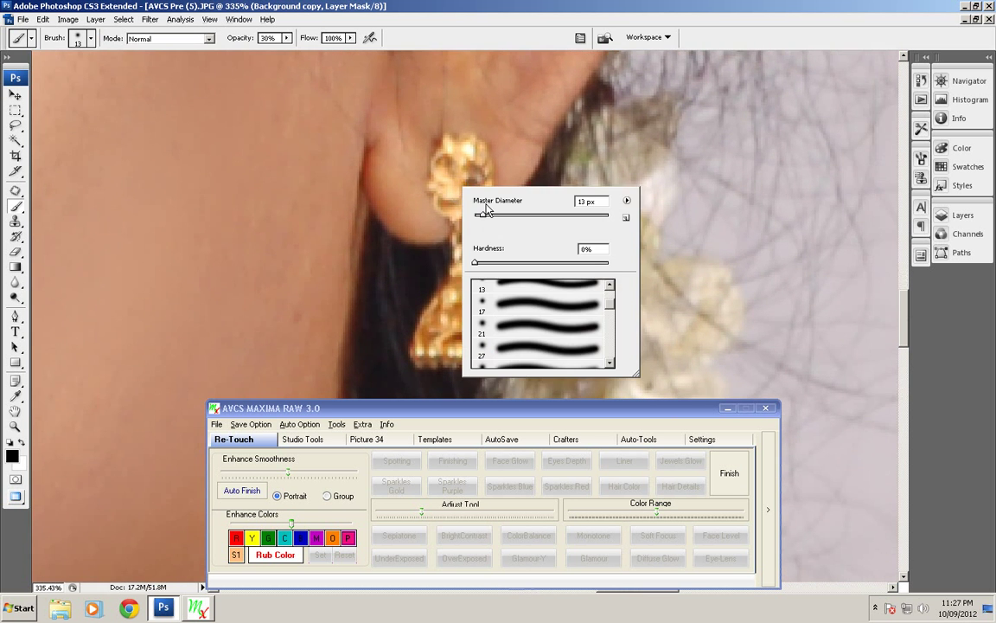
click(458, 173)
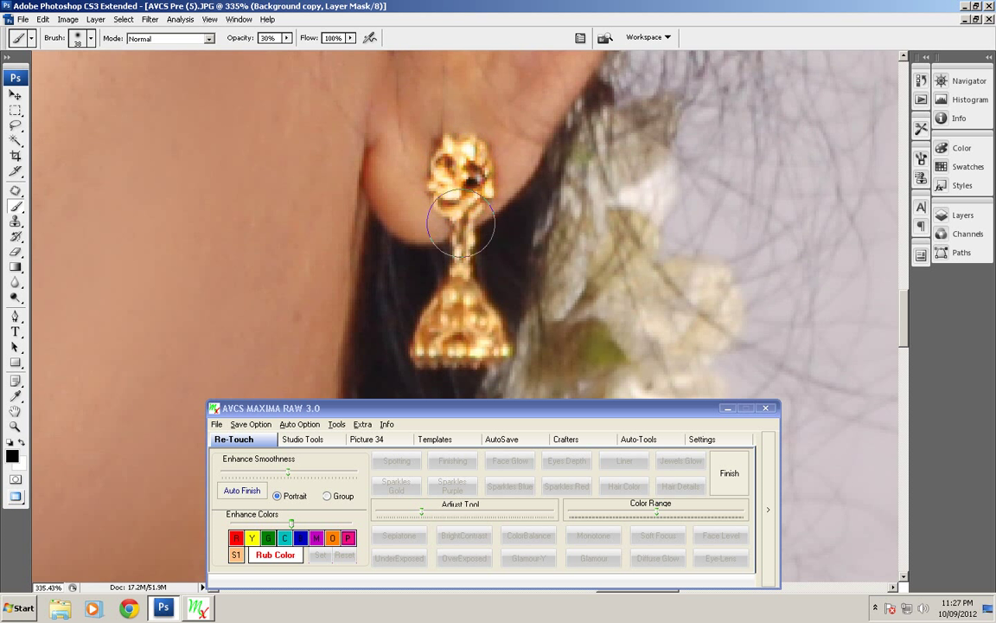
mouse_move(465, 275)
mouse_down()
mouse_move(471, 165)
mouse_move(486, 270)
mouse_up()
click(729, 473)
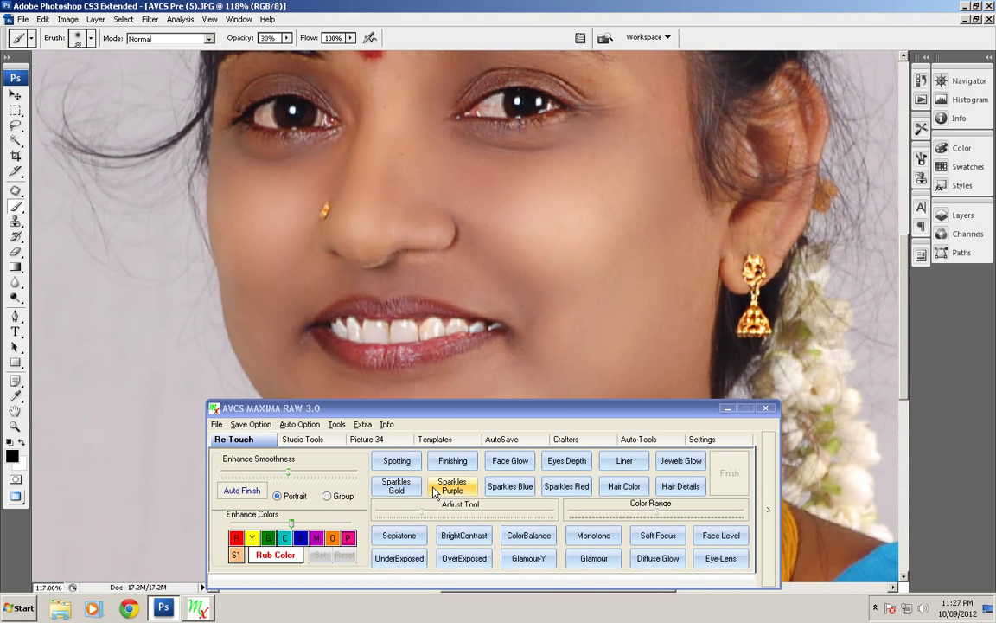
Paint Sparkles Purple over both upper eyelids with a 70 px brush, then merge it
click(459, 490)
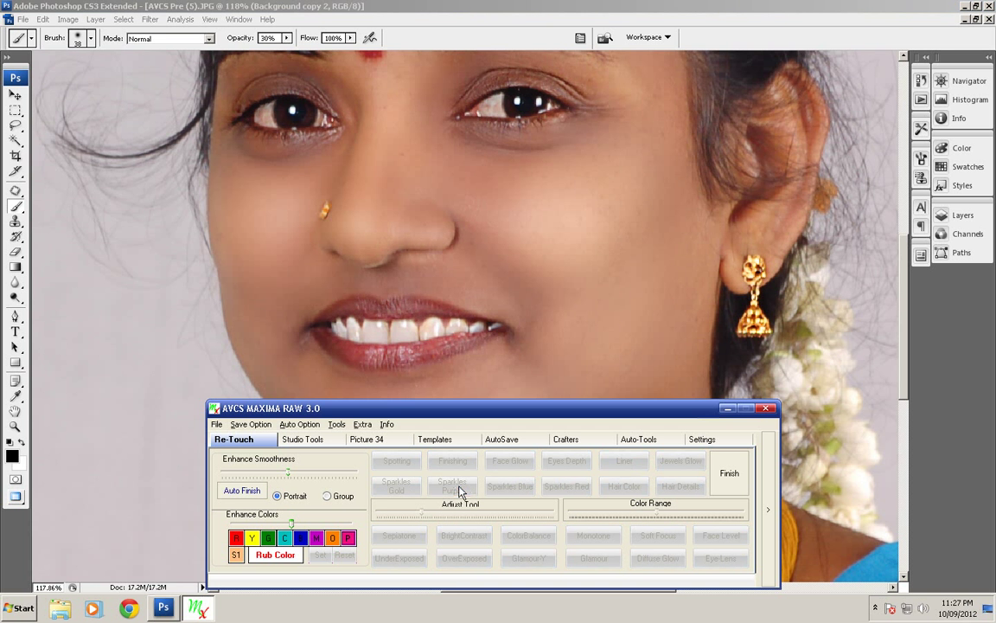
scroll(498, 275, up, 3)
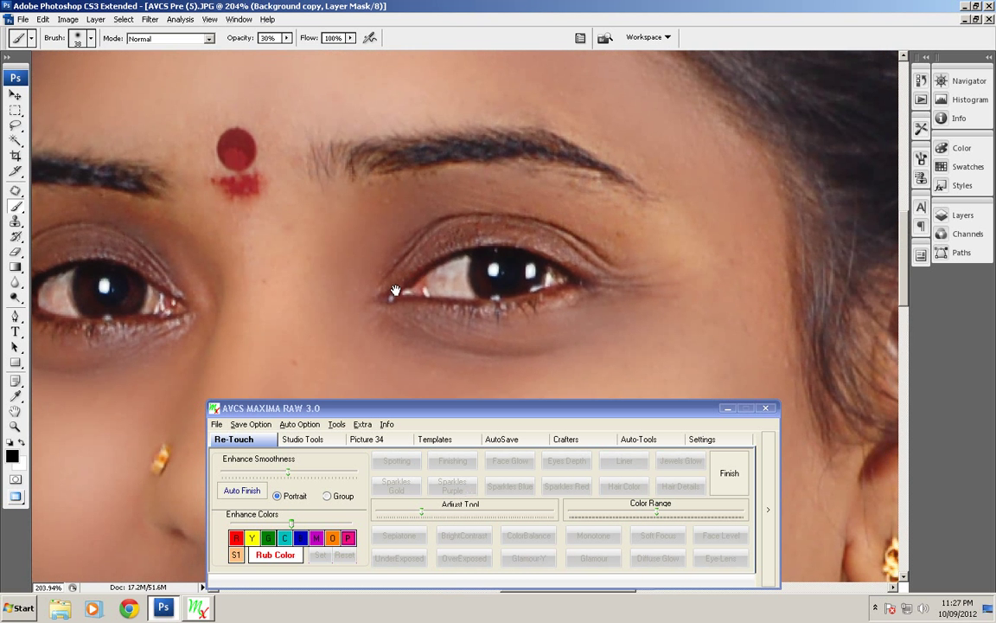
right_click(498, 275)
click(382, 233)
mouse_move(627, 243)
mouse_down()
mouse_move(339, 234)
mouse_move(610, 221)
mouse_up()
drag(298, 236, 677, 266)
mouse_move(485, 258)
mouse_down()
mouse_move(331, 265)
mouse_move(405, 226)
mouse_move(450, 233)
mouse_move(405, 333)
mouse_up()
key(ctrl+0)
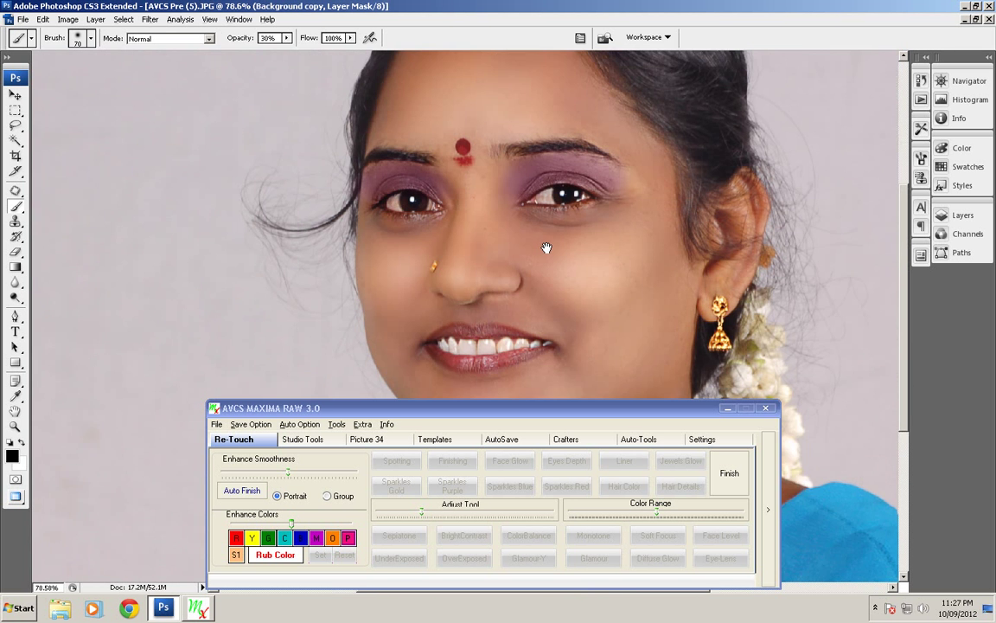
click(731, 482)
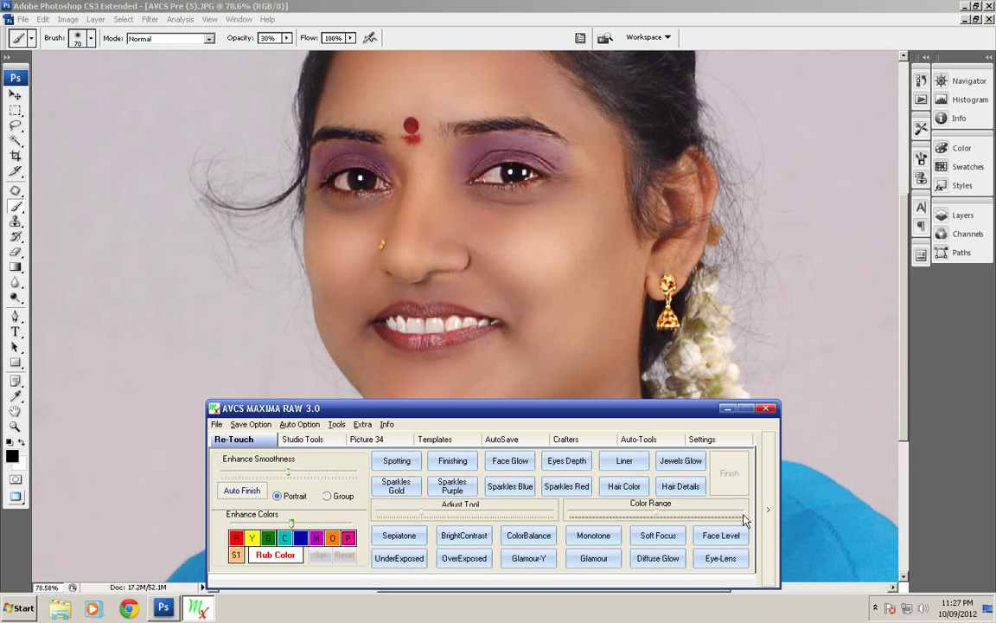
Start another masked eyelid effect layer with a 44 px brush at 100% opacity
click(397, 486)
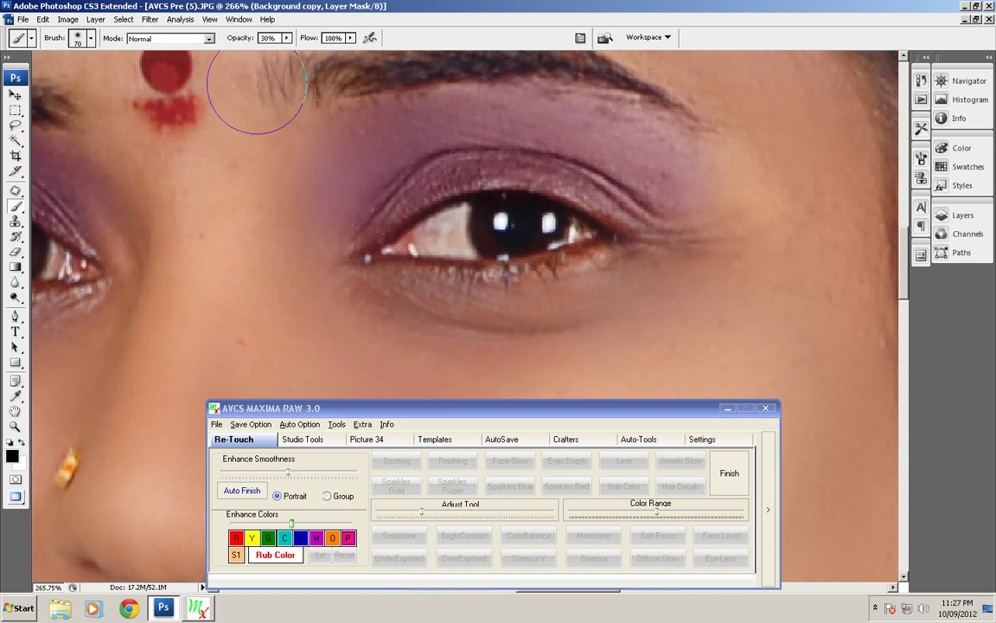
drag(232, 45, 346, 45)
right_click(366, 169)
drag(456, 219, 446, 219)
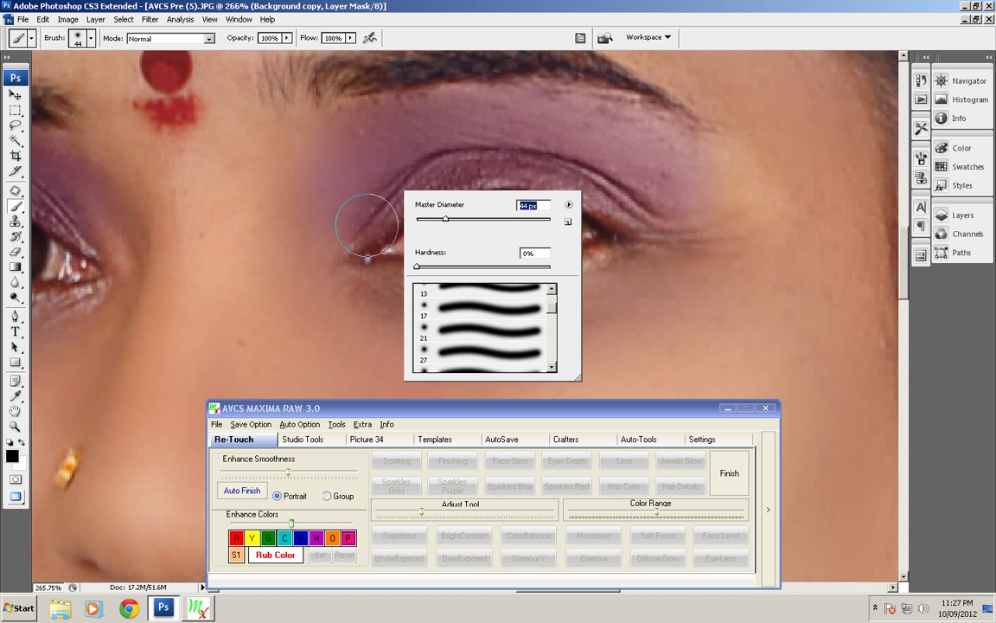
key(Return)
Paint the gold tint along the upper eyelid and merge it into the portrait
drag(363, 237, 425, 195)
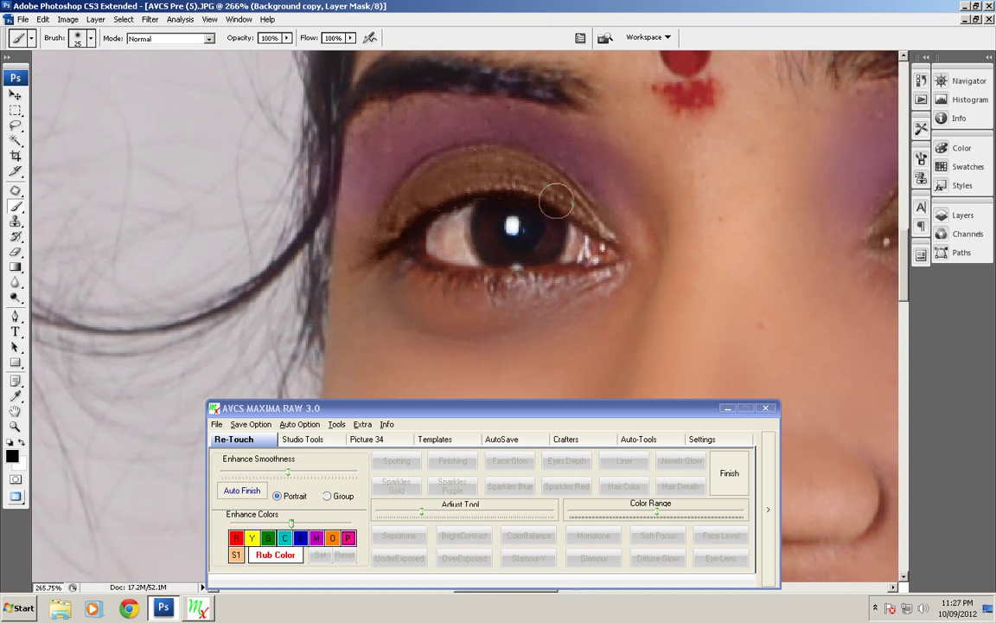
scroll(452, 214, down, 5)
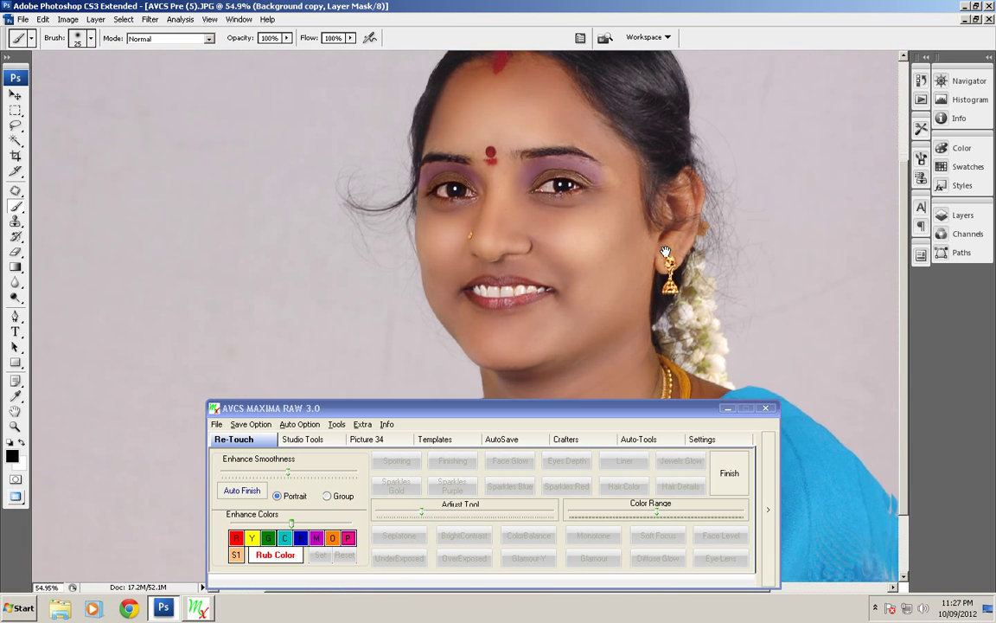
click(724, 474)
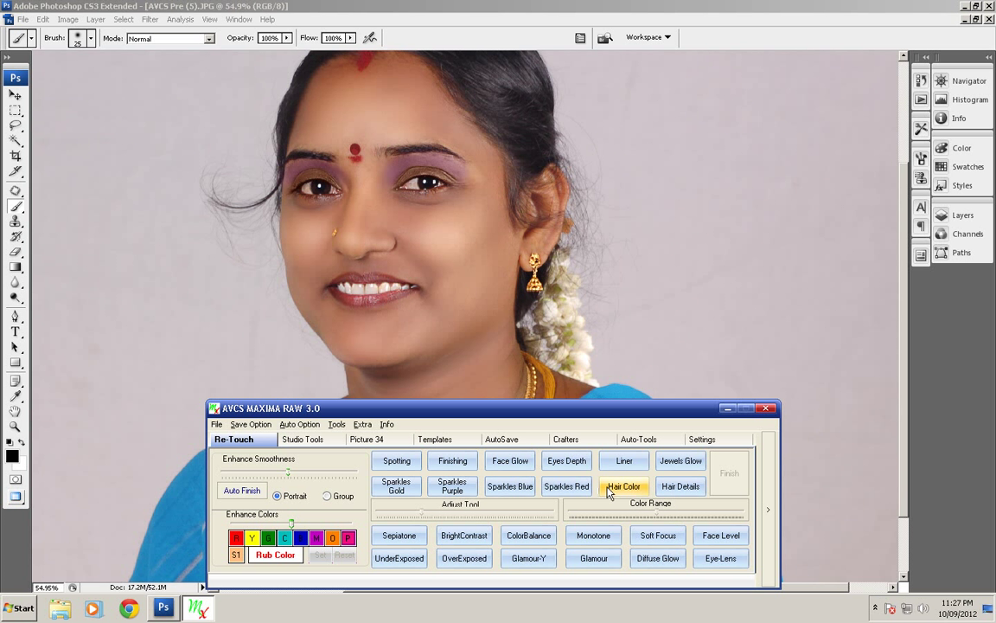
Brush Sparkles Red blush over the cheeks with a 129 px brush at 20% opacity, then merge
click(563, 487)
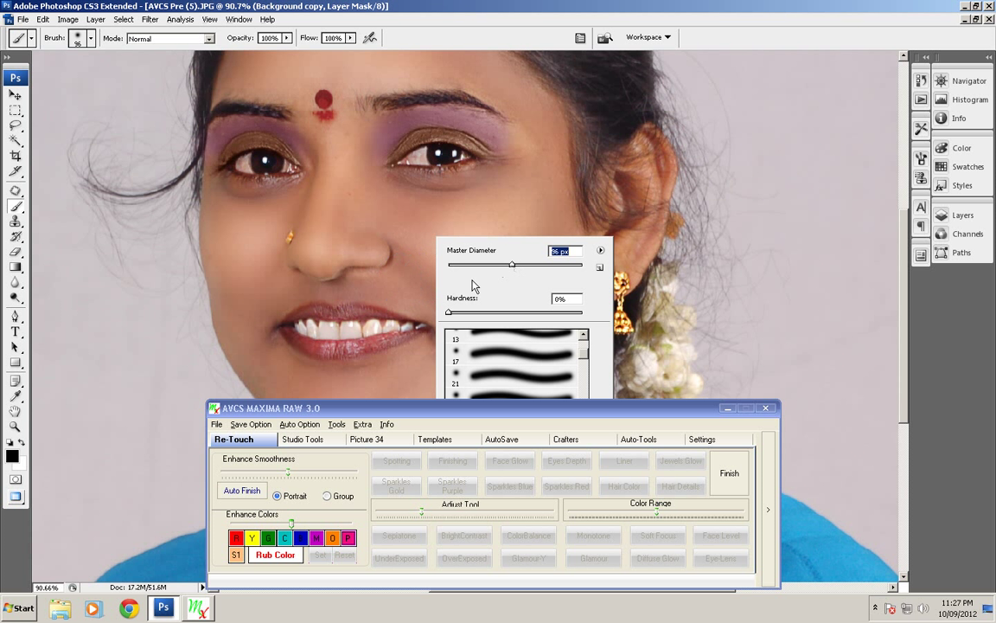
drag(524, 271, 525, 270)
key(Return)
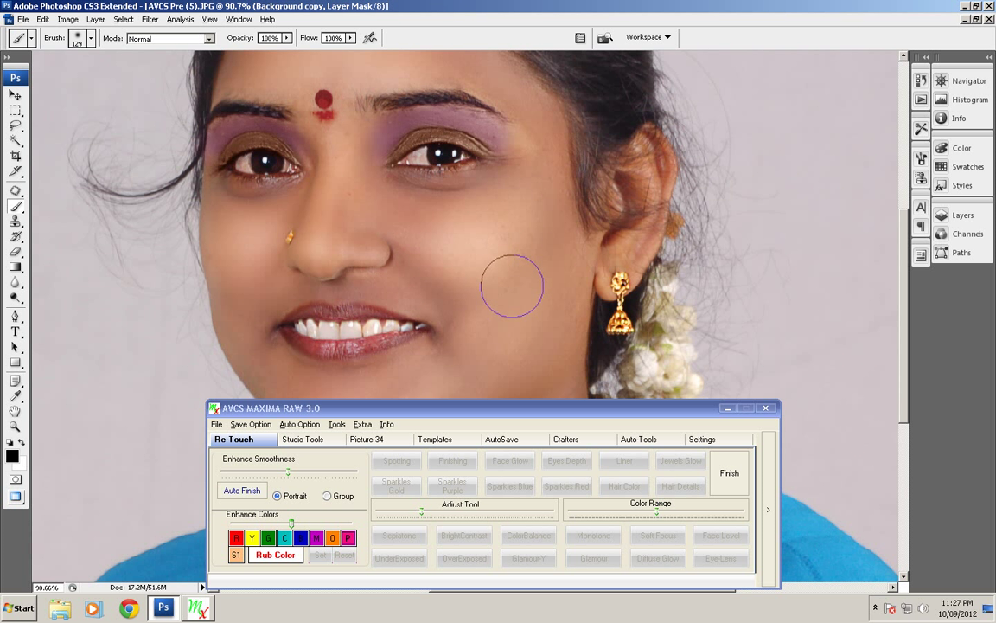
key(2)
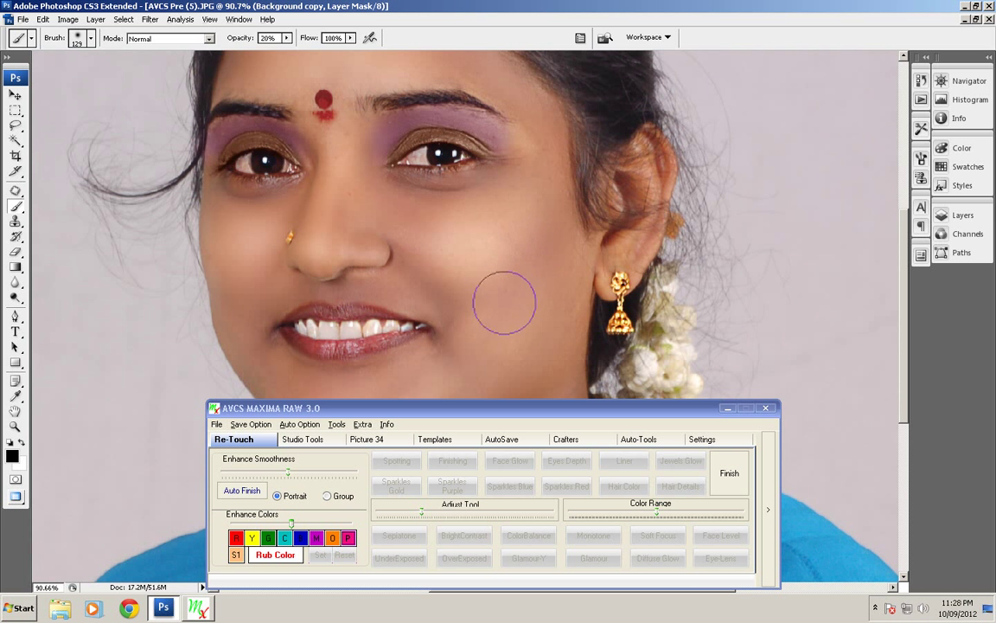
drag(393, 289, 517, 261)
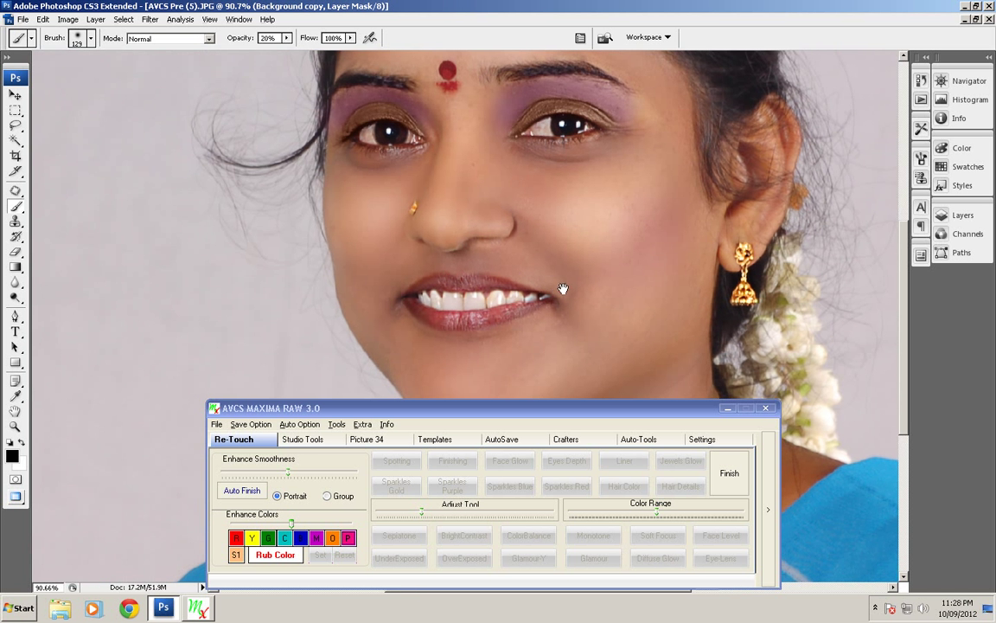
key(ctrl+0)
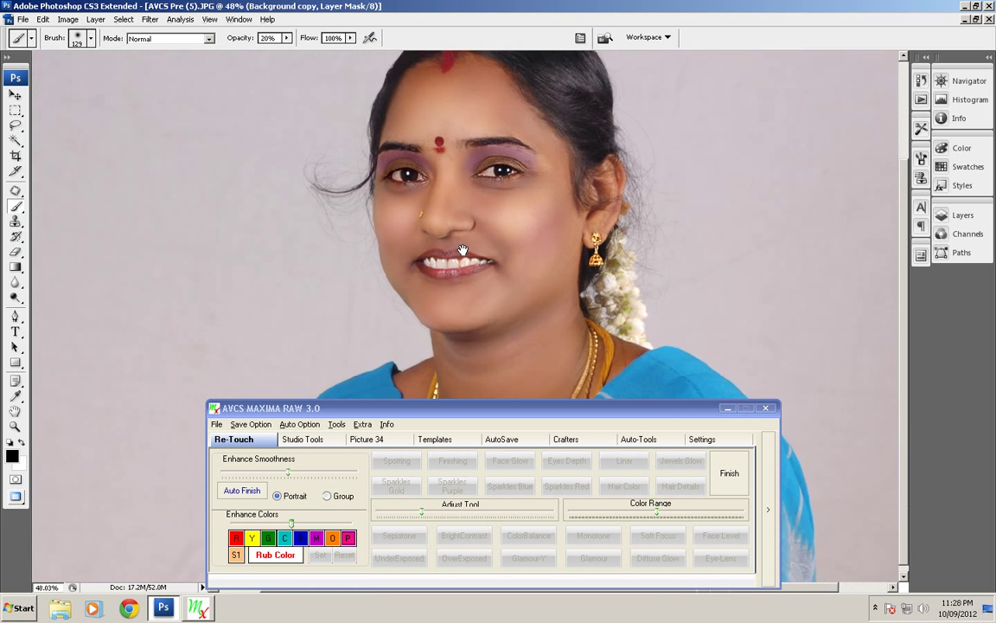
click(724, 470)
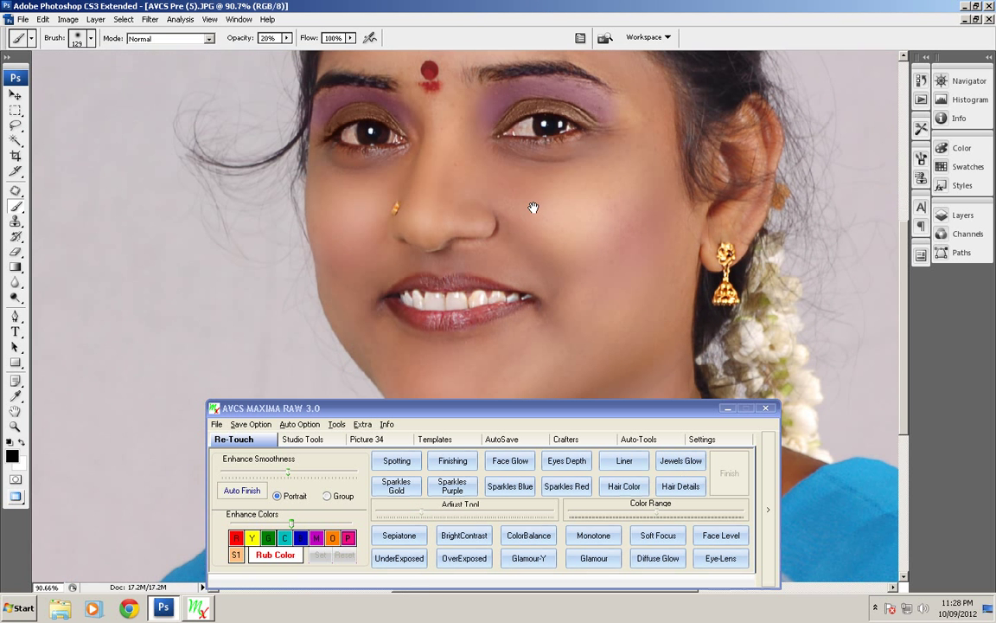
Apply Hair Color, sliding Color Range right to turn brown hair dark green, then merge
click(623, 490)
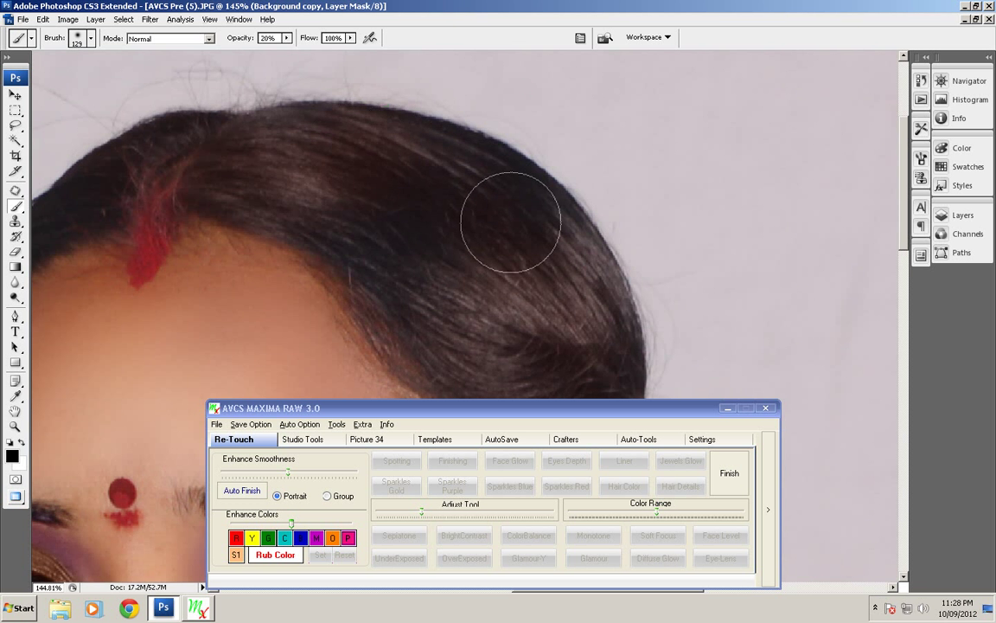
scroll(450, 216, down, 2)
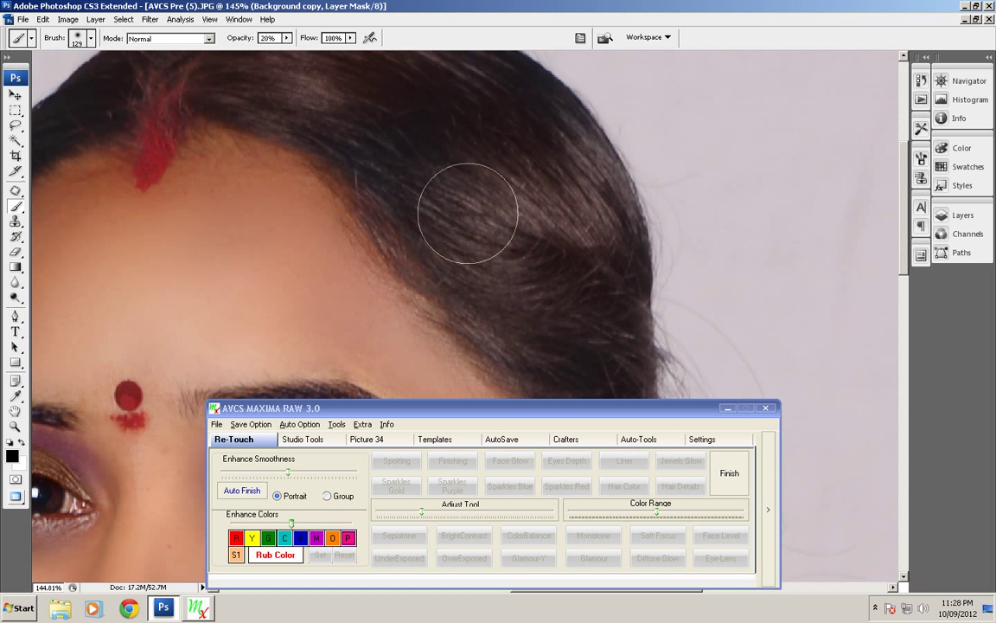
click(664, 515)
drag(666, 517, 700, 518)
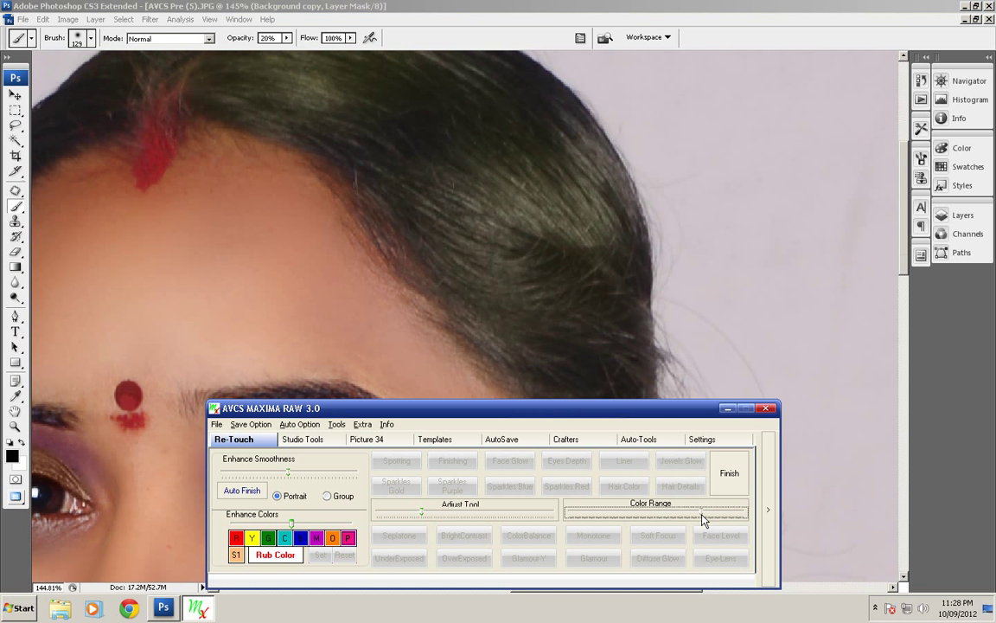
key(ctrl+minus)
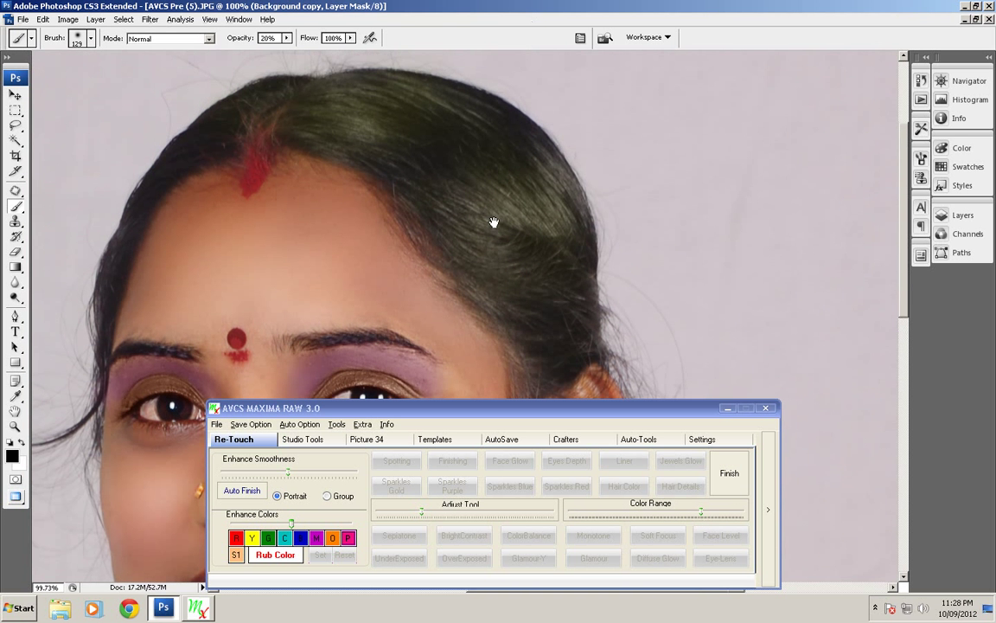
click(728, 475)
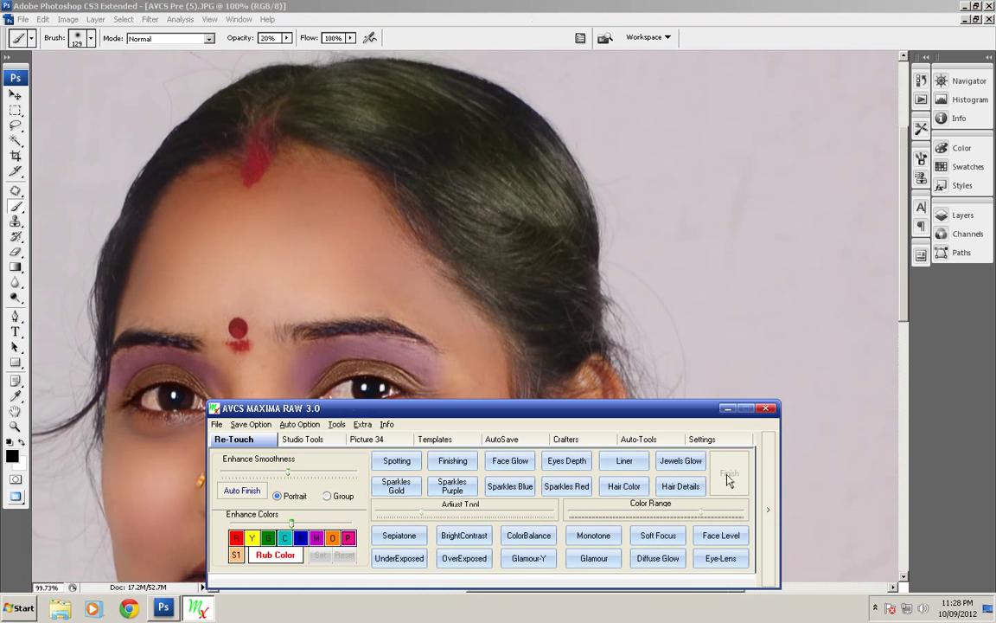
Brush Hair Details strand highlights over the top of the head and merge them in
click(683, 488)
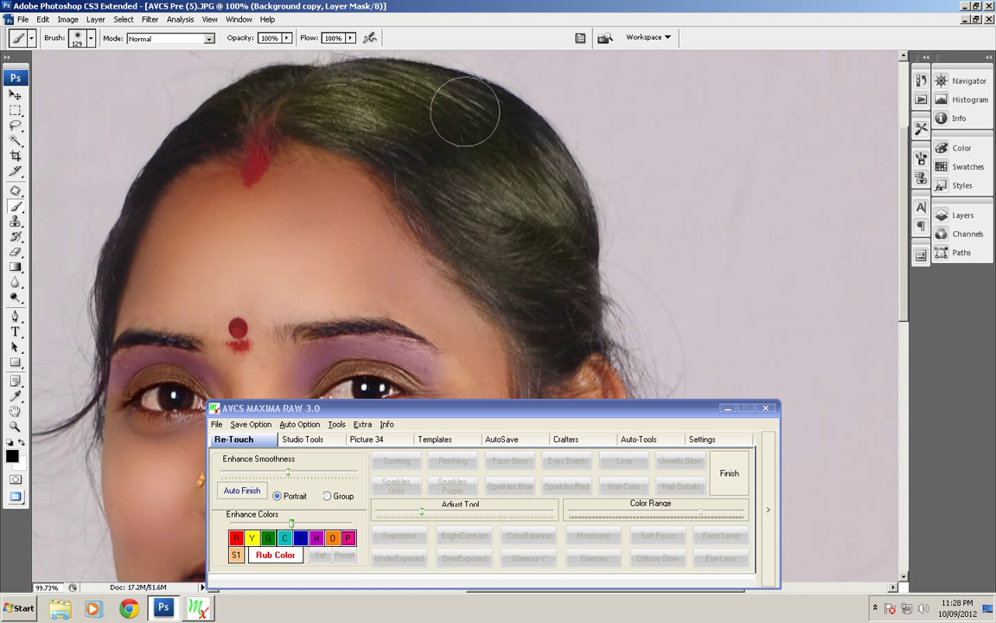
drag(416, 179, 517, 284)
scroll(553, 225, down, 4)
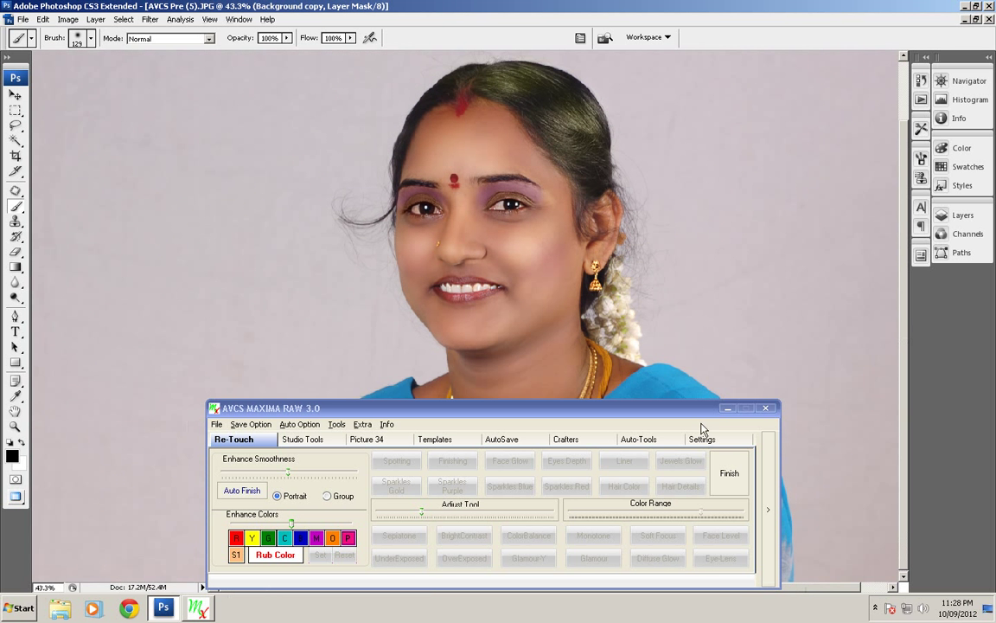
click(729, 473)
scroll(504, 166, up, 3)
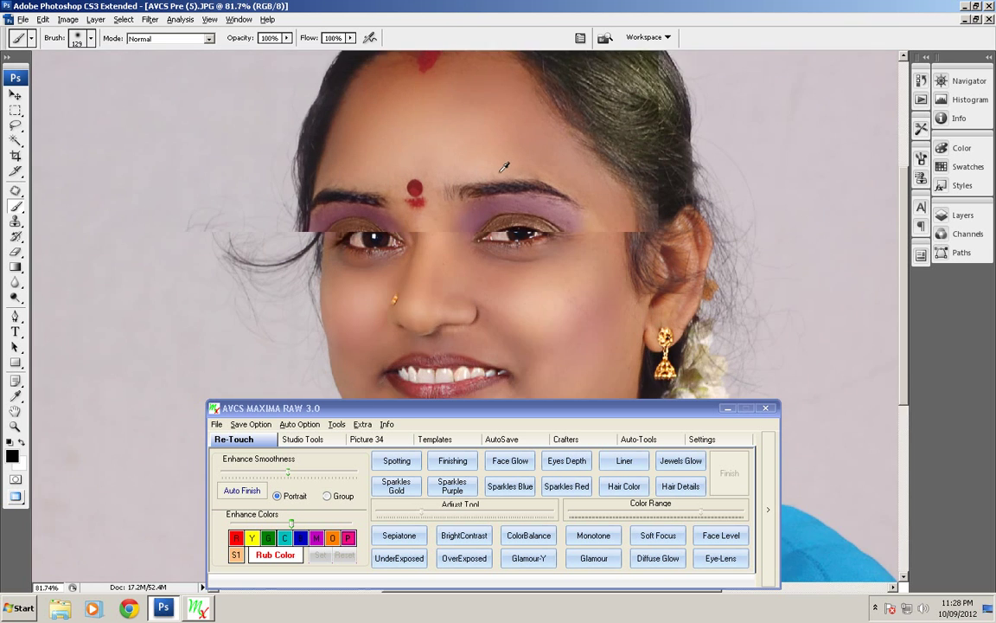
scroll(526, 219, down, 1)
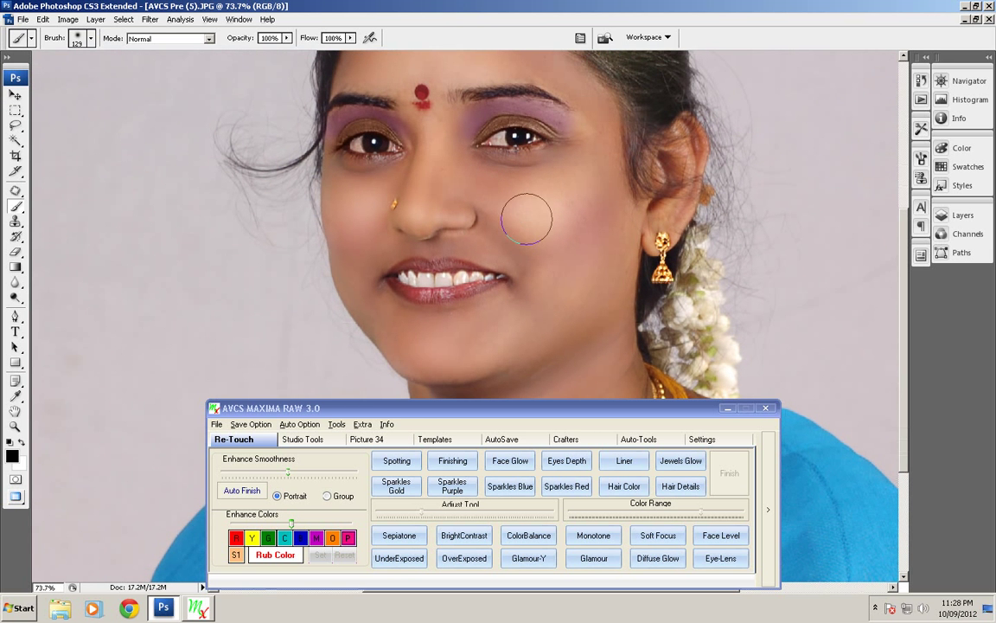
key(ctrl+z)
key(ctrl+z)
key(ctrl+z)
key(ctrl+z)
key(ctrl+z)
key(ctrl+z)
key(ctrl+z)
key(ctrl+z)
key(ctrl+z)
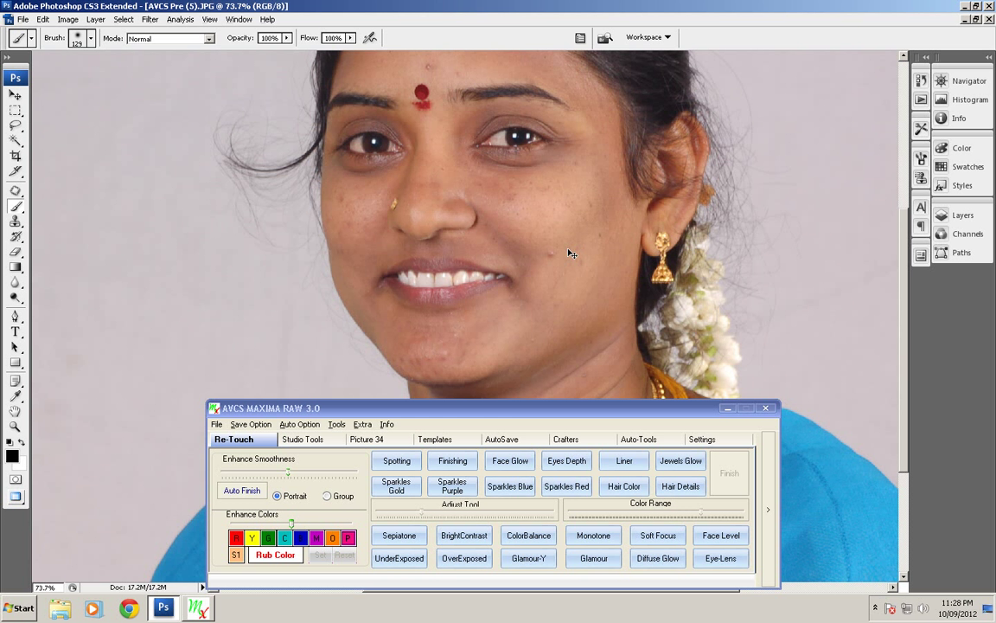
key(ctrl+z)
key(ctrl+z)
key(ctrl+z)
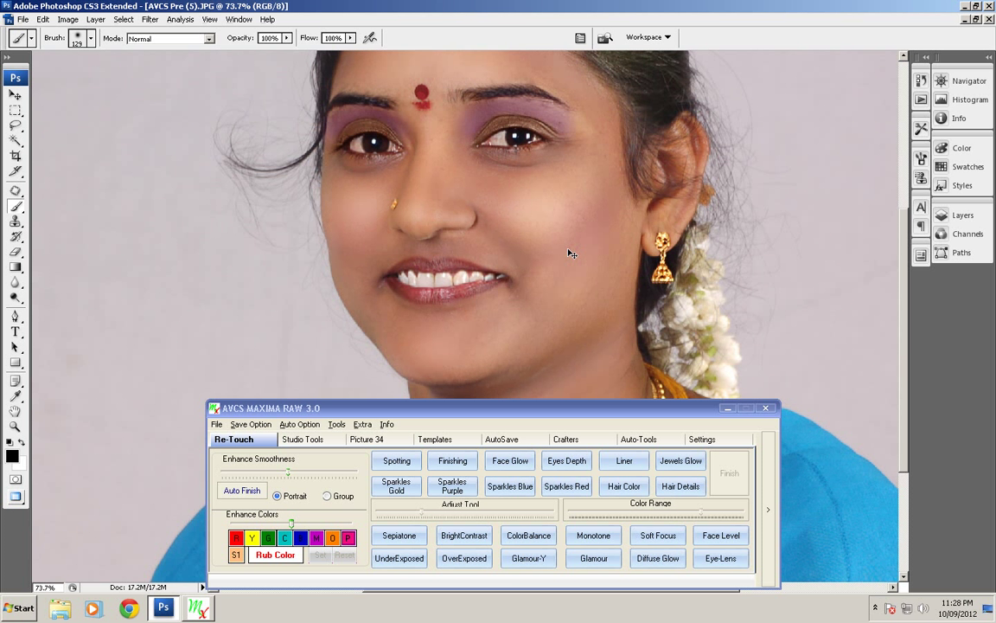
key(ctrl+z)
key(ctrl+z)
key(ctrl+z)
key(ctrl+z)
key(ctrl+z)
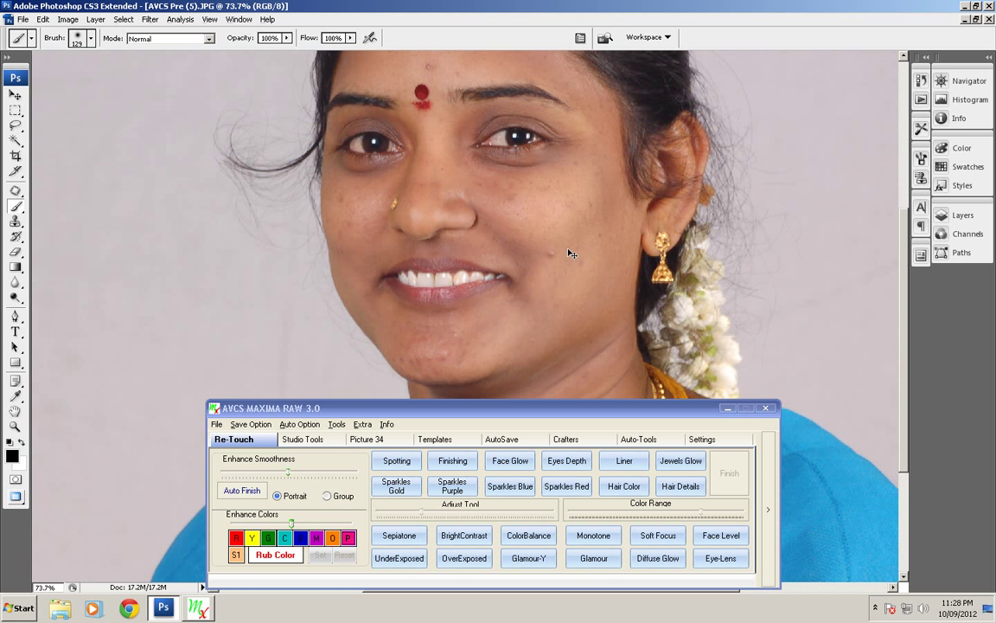
key(ctrl+z)
key(ctrl+z)
key(ctrl+z)
key(ctrl+z)
key(ctrl+z)
key(ctrl+z)
key(ctrl+z)
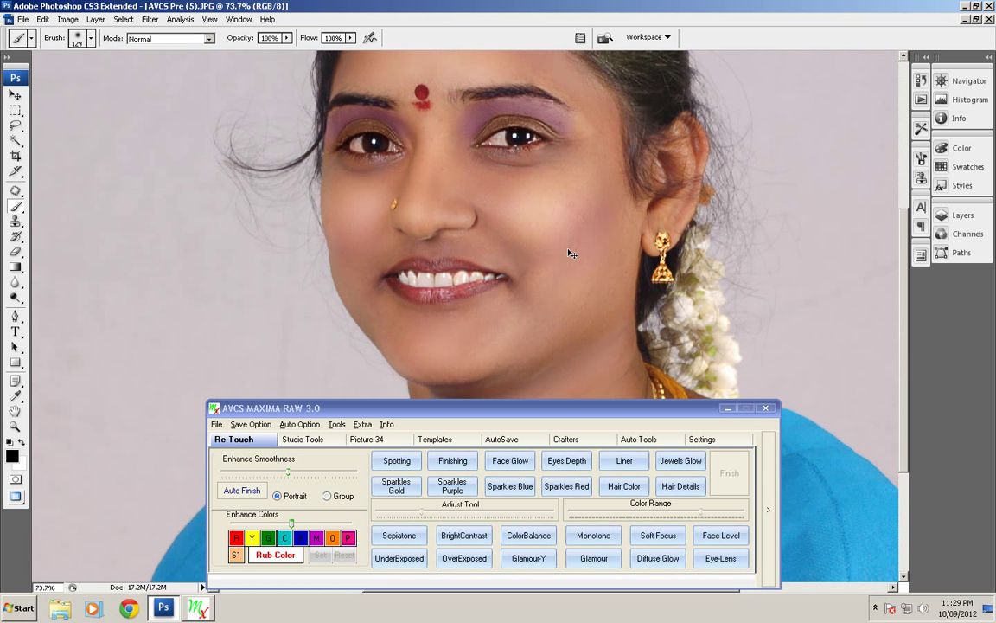
key(ctrl+z)
key(ctrl+z)
scroll(570, 252, down, 3)
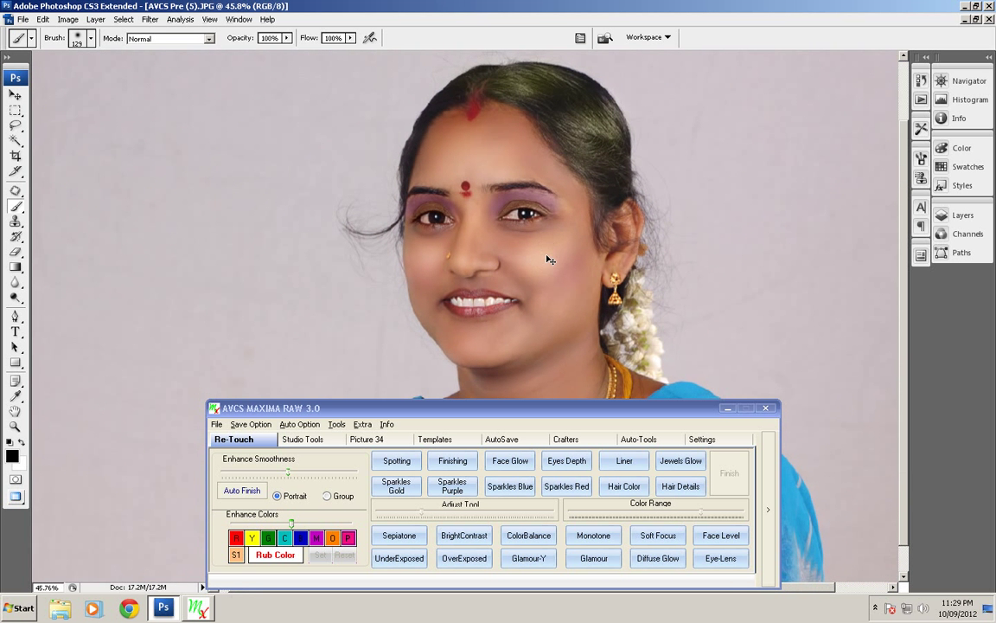
Close AVCS Pre (5).JPG, discarding the unsaved changes
key(ctrl+w)
click(499, 237)
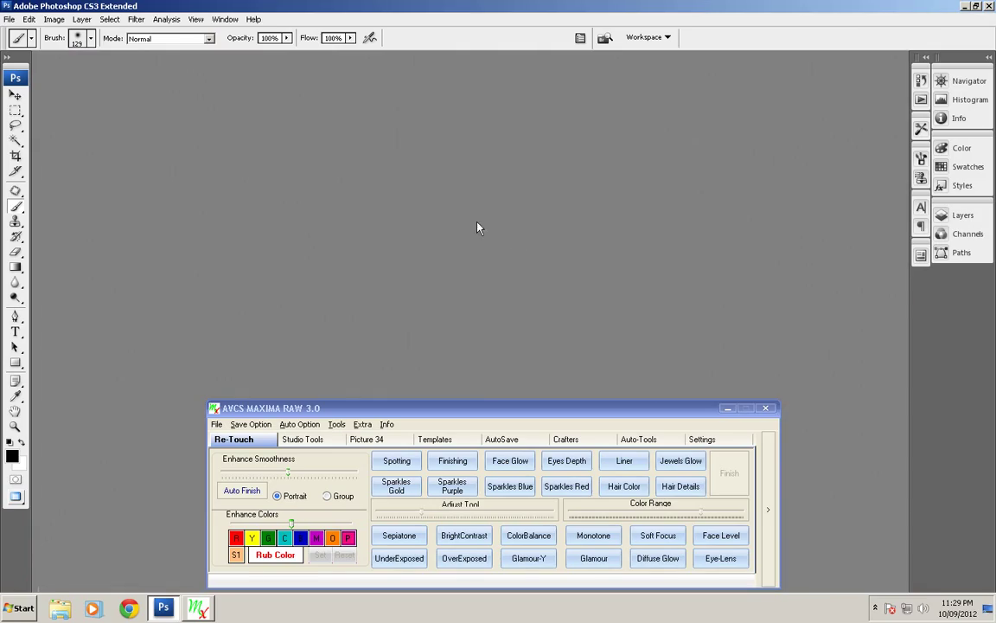